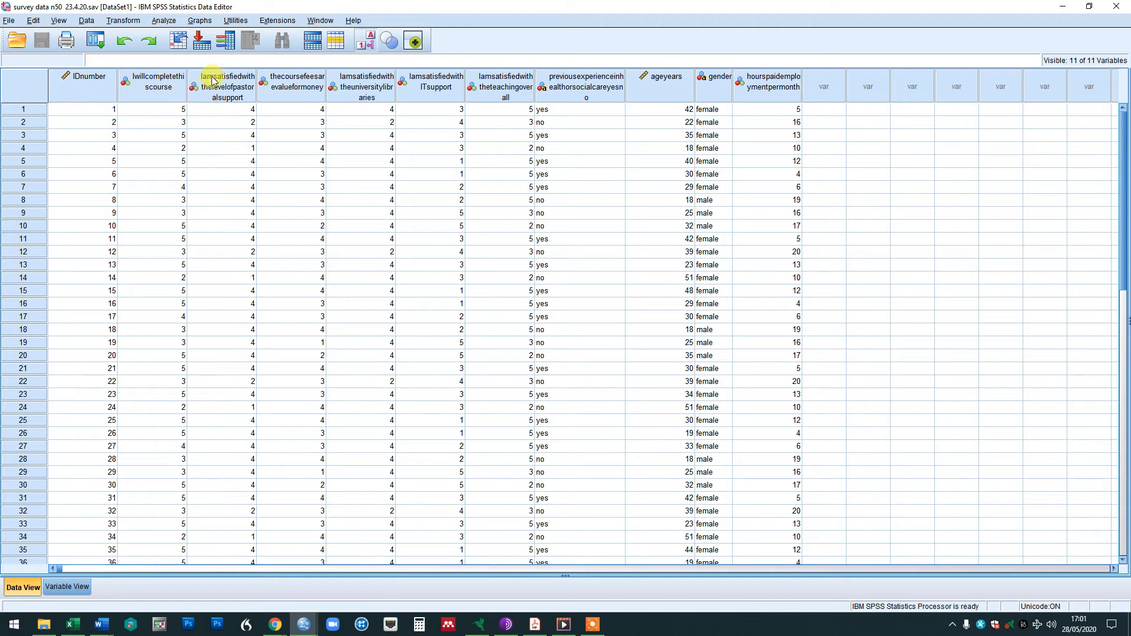
Step: Rename the ageyears variable as age_in_years in the variable definitions
mouse_move(227, 83)
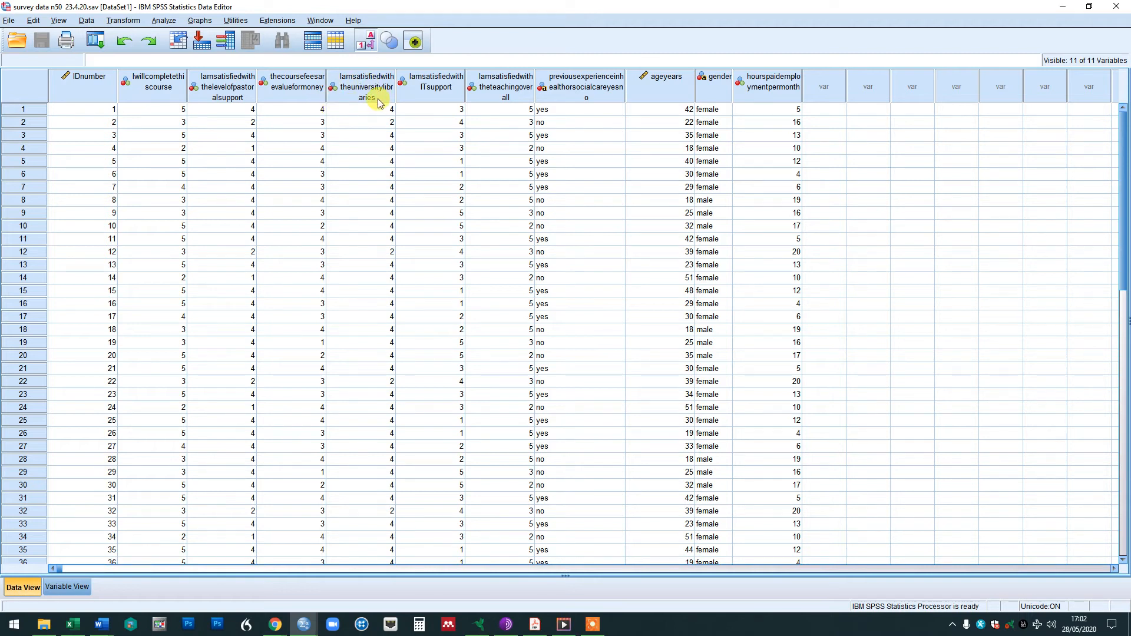
mouse_move(379, 102)
mouse_move(452, 97)
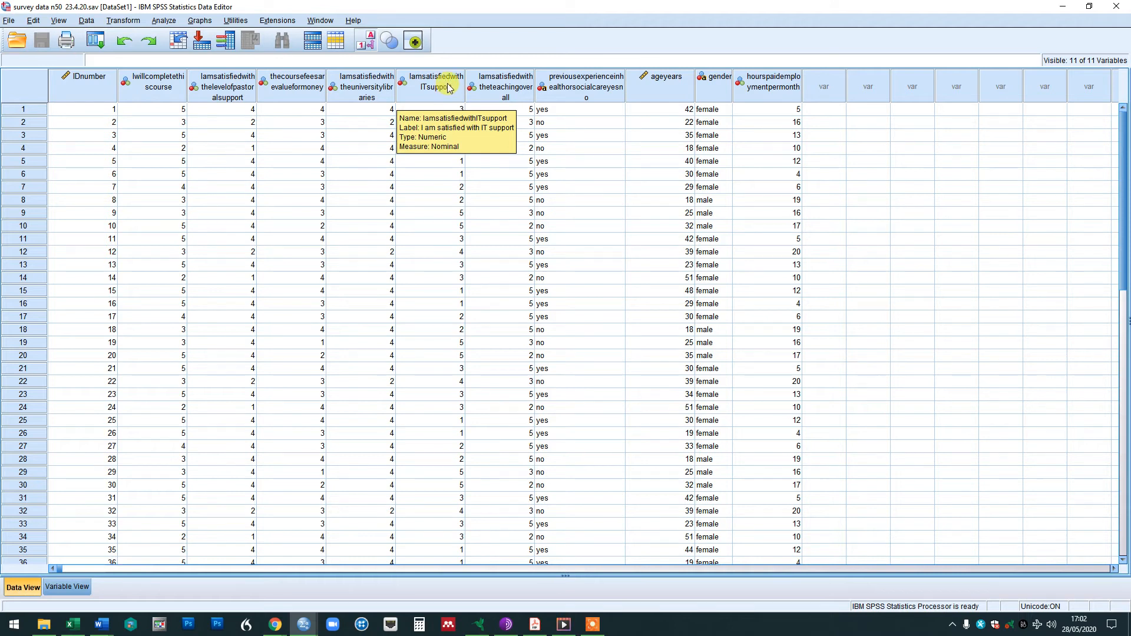
click(79, 588)
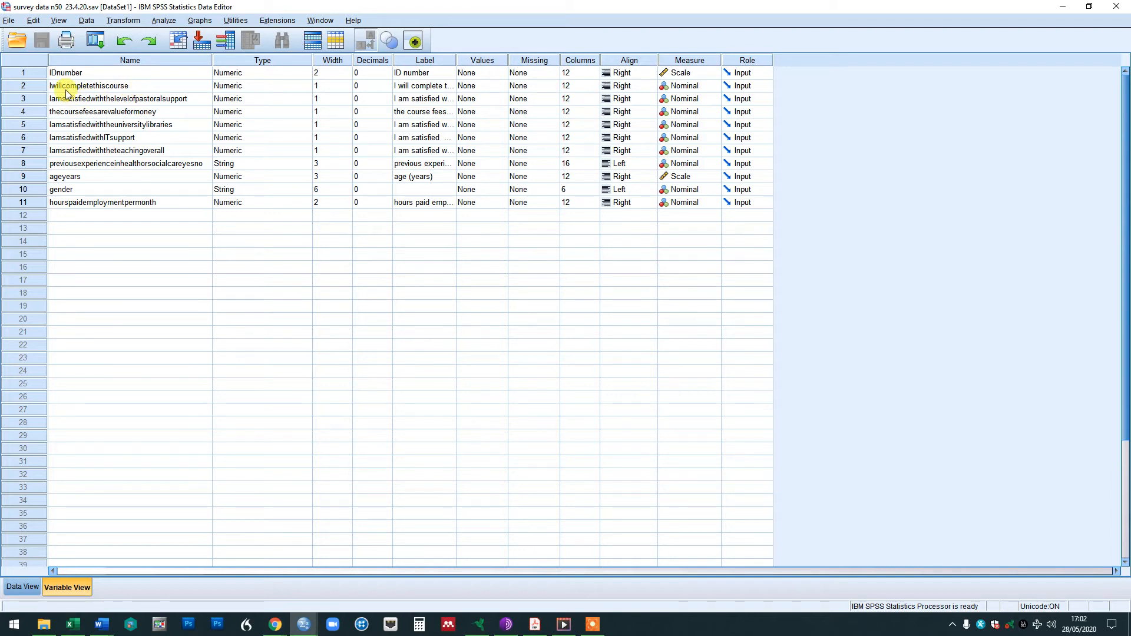
click(62, 178)
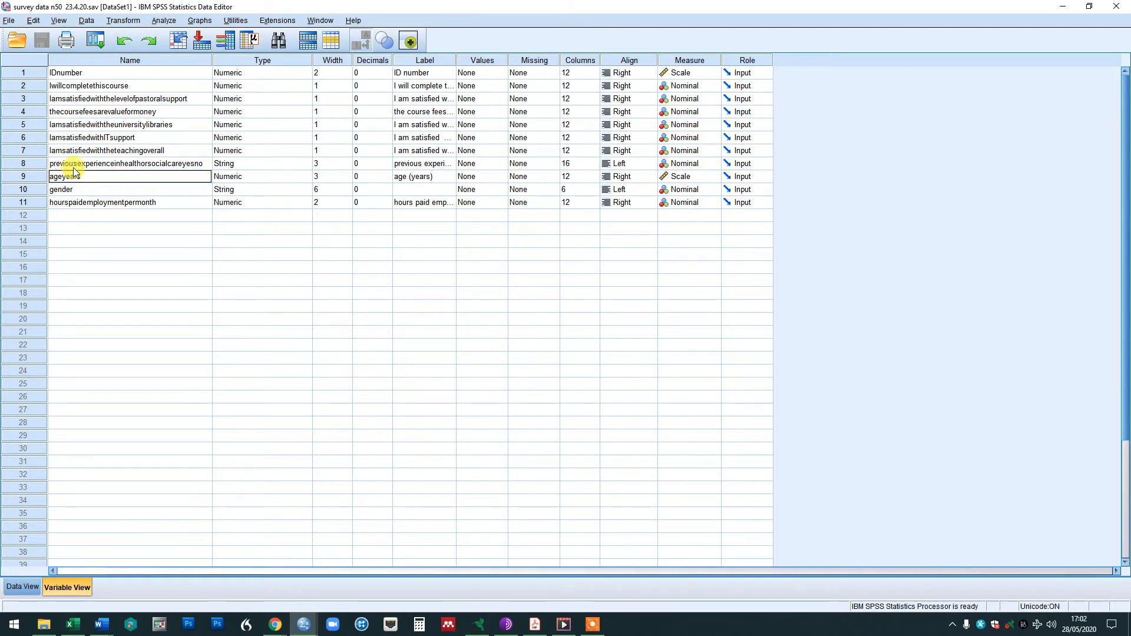
text(_in_)
click(357, 318)
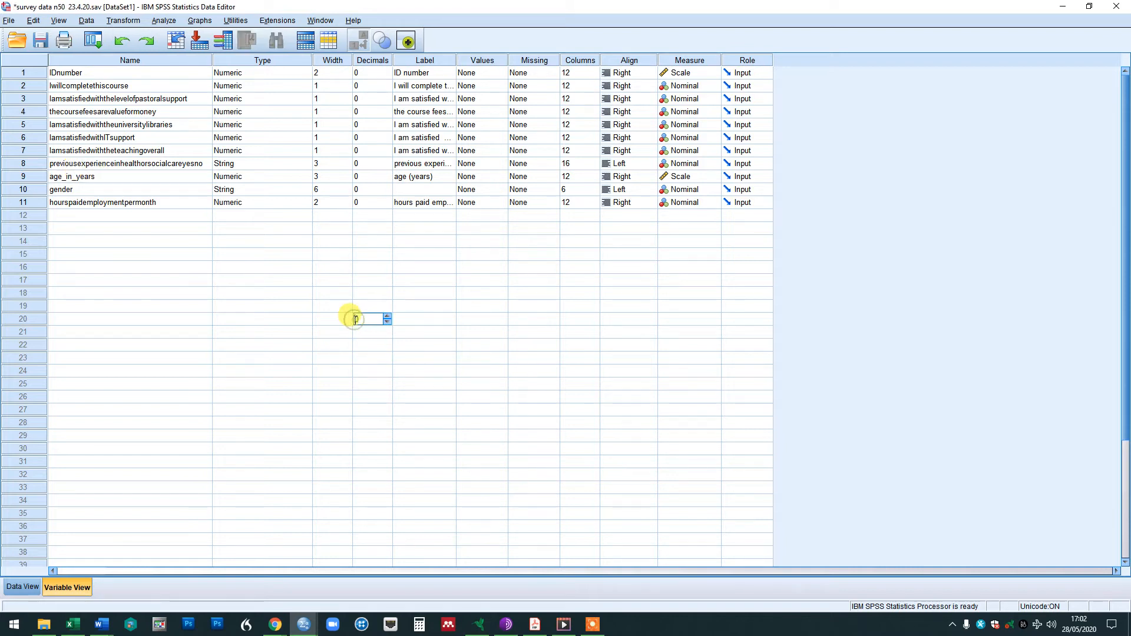
click(122, 181)
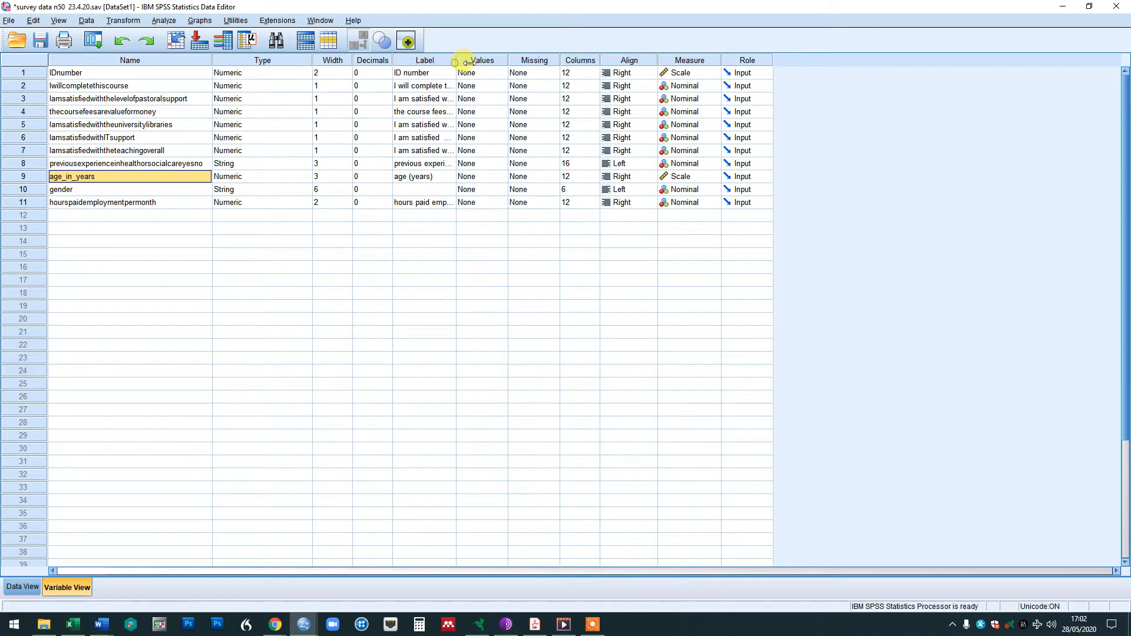
Step: Change the label of age_in_years to "respondent's age (years)" and save the dataset
drag(463, 60, 518, 60)
click(463, 177)
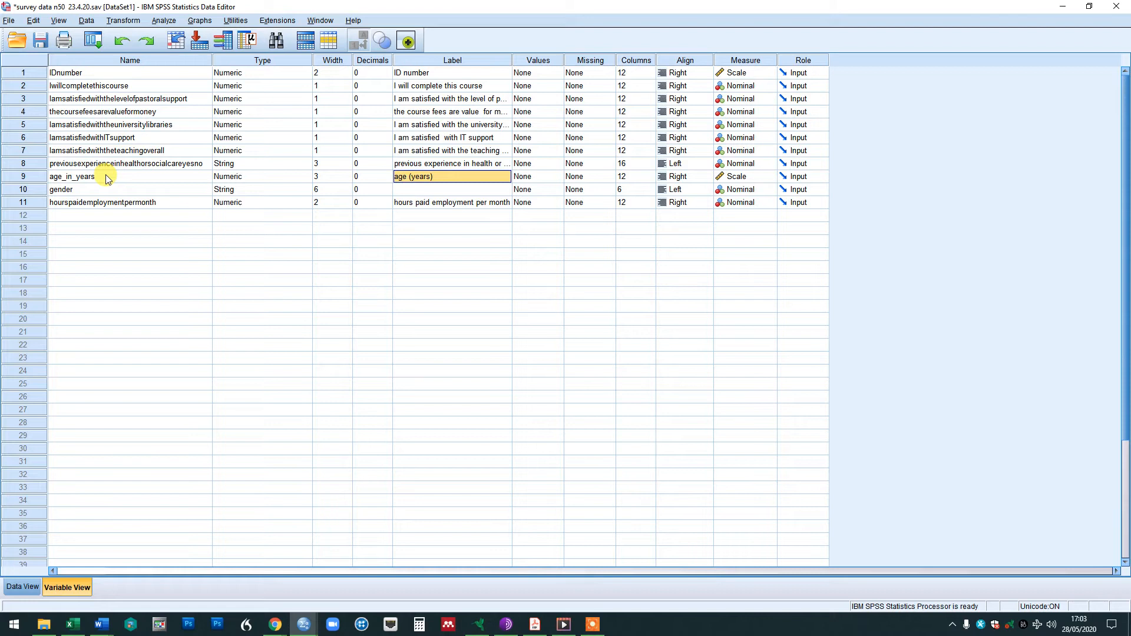
double_click(459, 182)
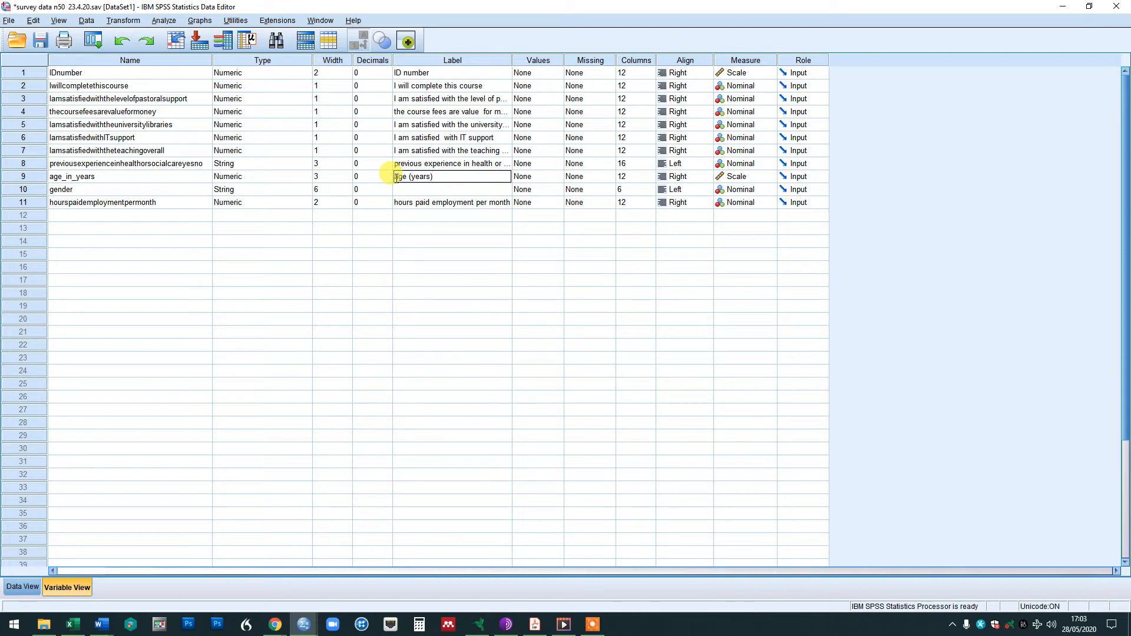
text(respopndent's)
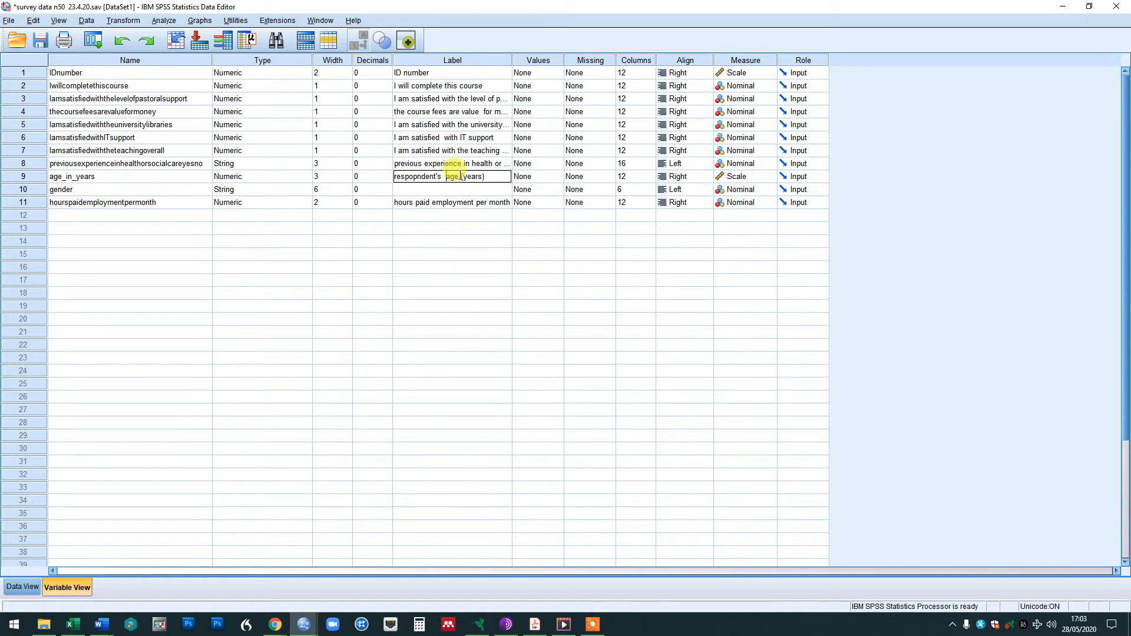
click(459, 254)
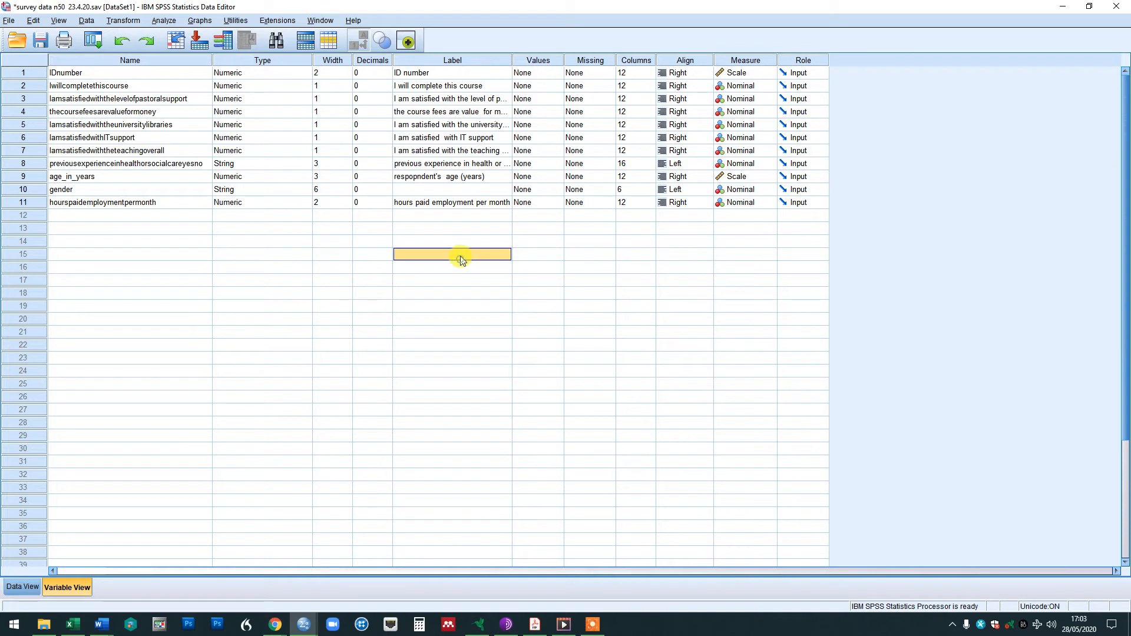
double_click(420, 177)
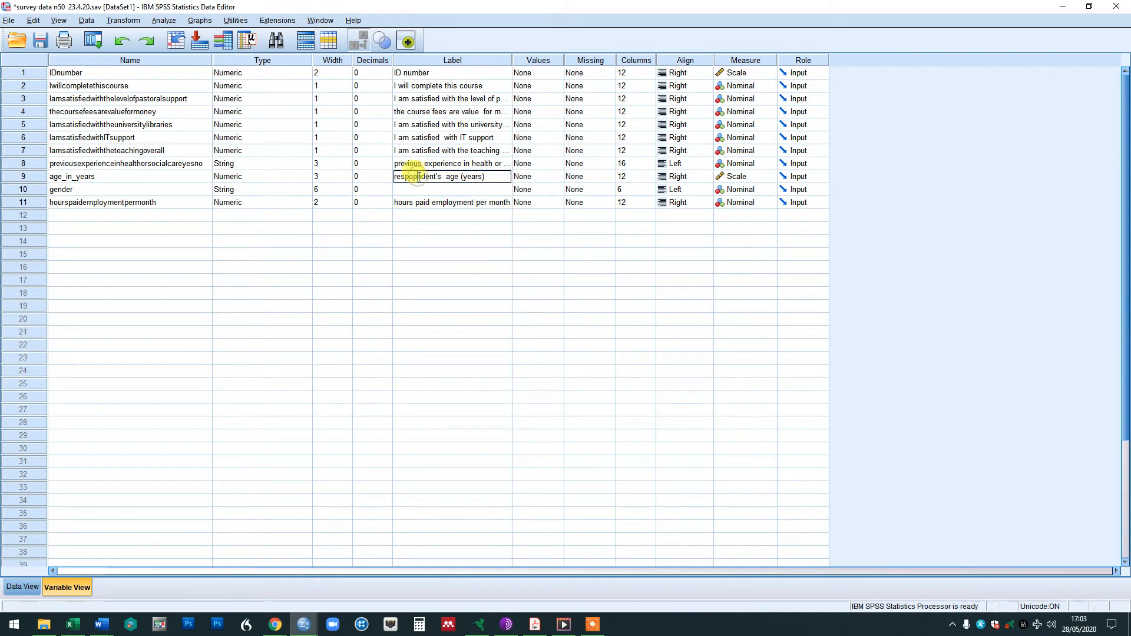
key(BackSpace)
click(443, 267)
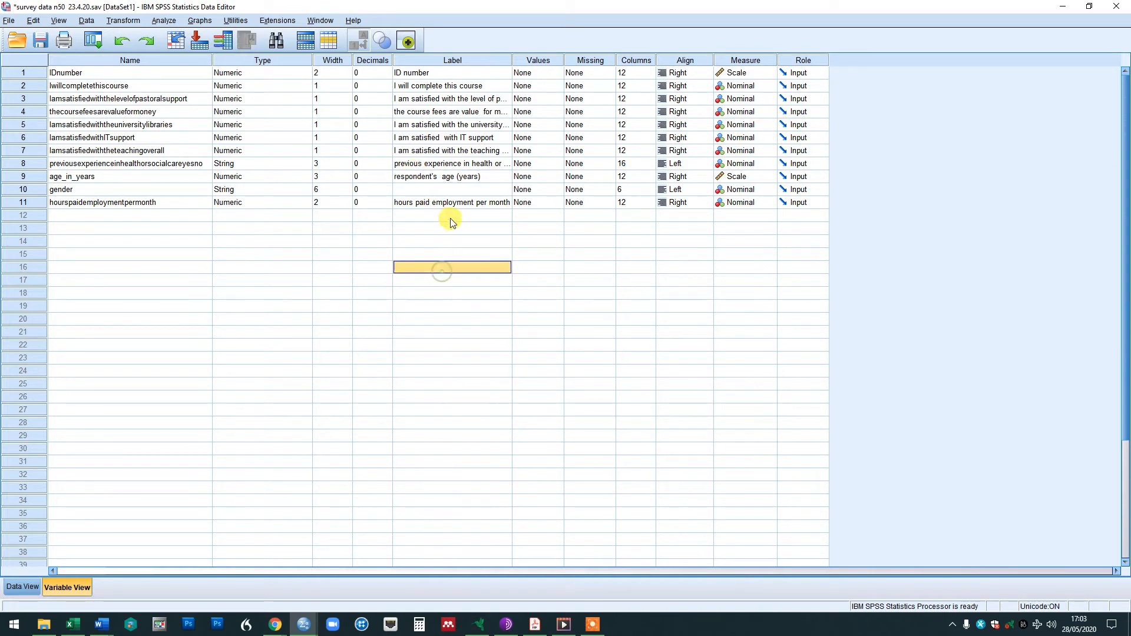
click(461, 180)
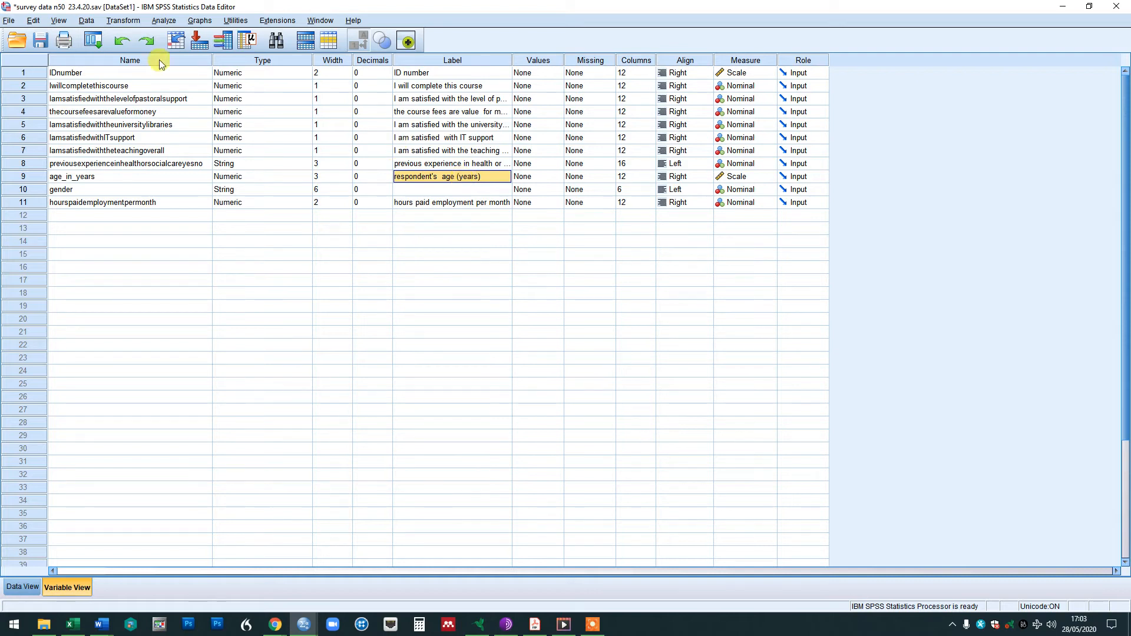
click(37, 41)
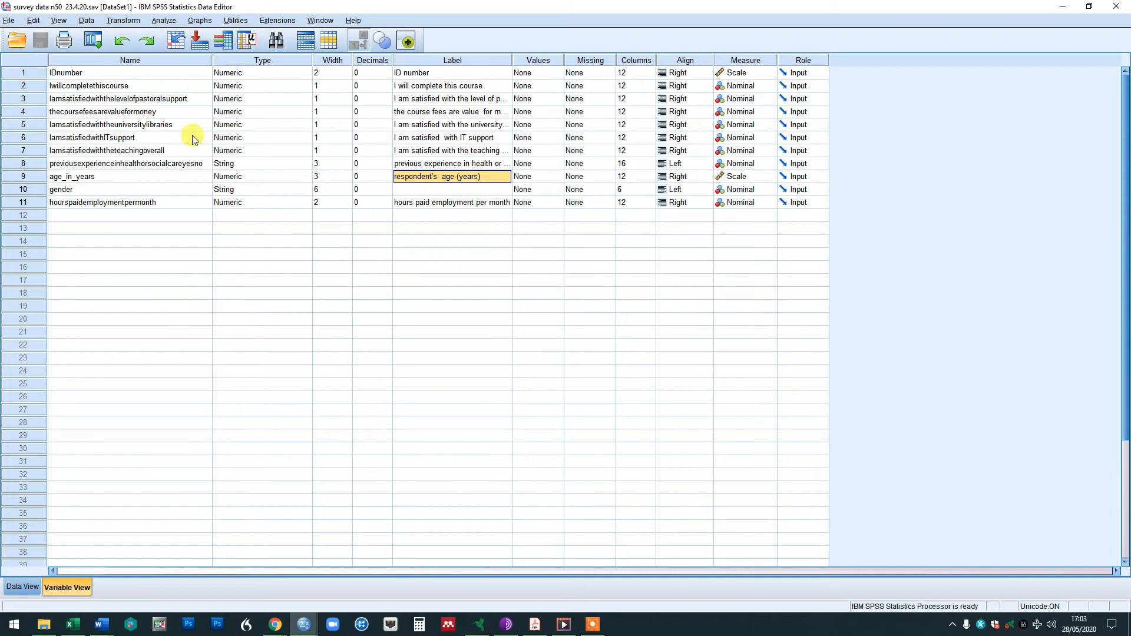
Step: Fill in the empty label of the gender variable with "gender"
click(419, 189)
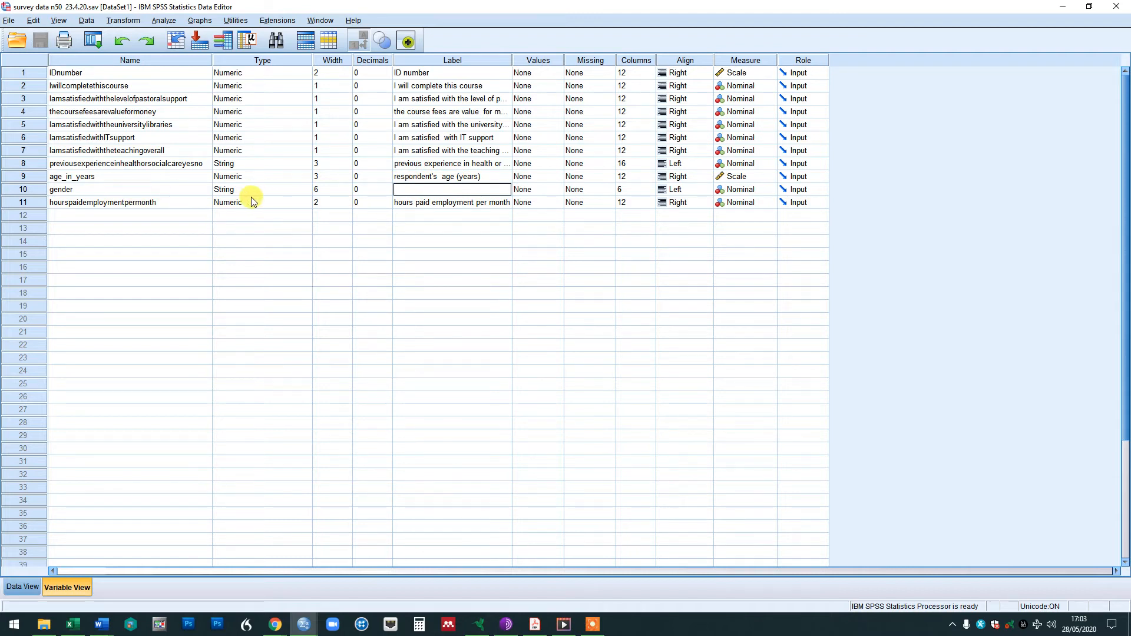
text(gender)
click(454, 241)
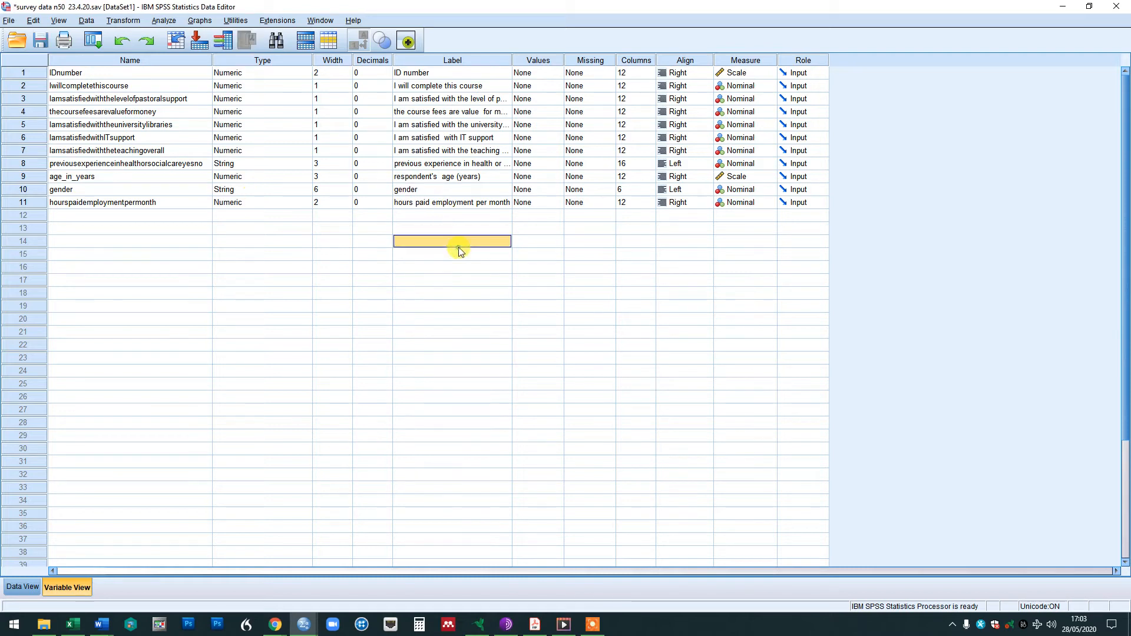
click(454, 177)
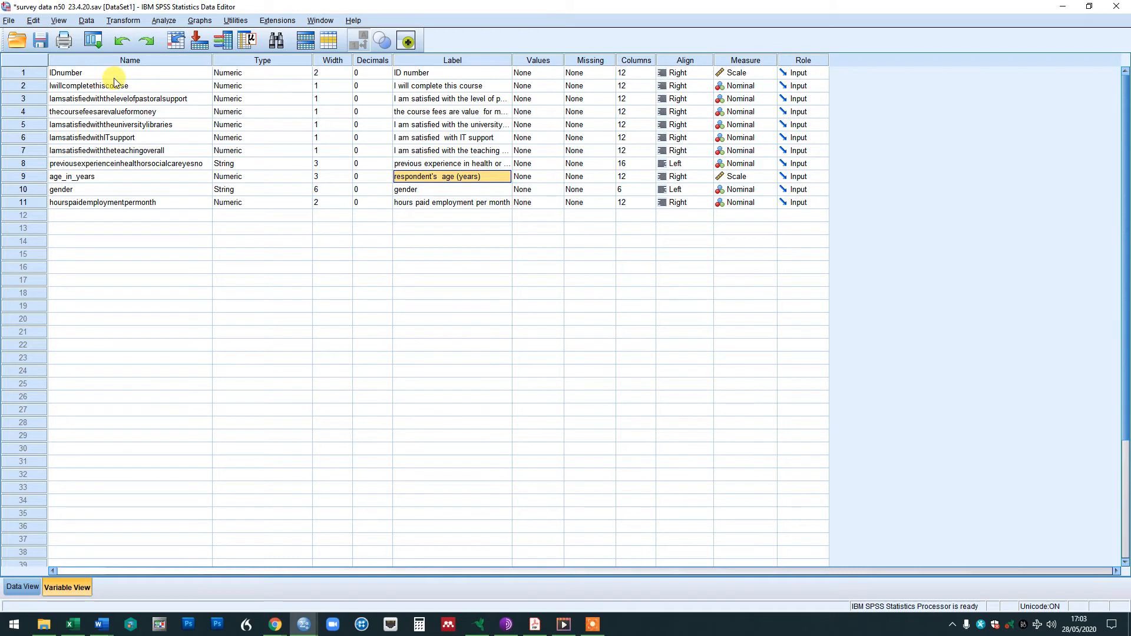
Step: Examine the variables' labels and types against the data values, especially the string variable on previous health or social care experience
click(475, 62)
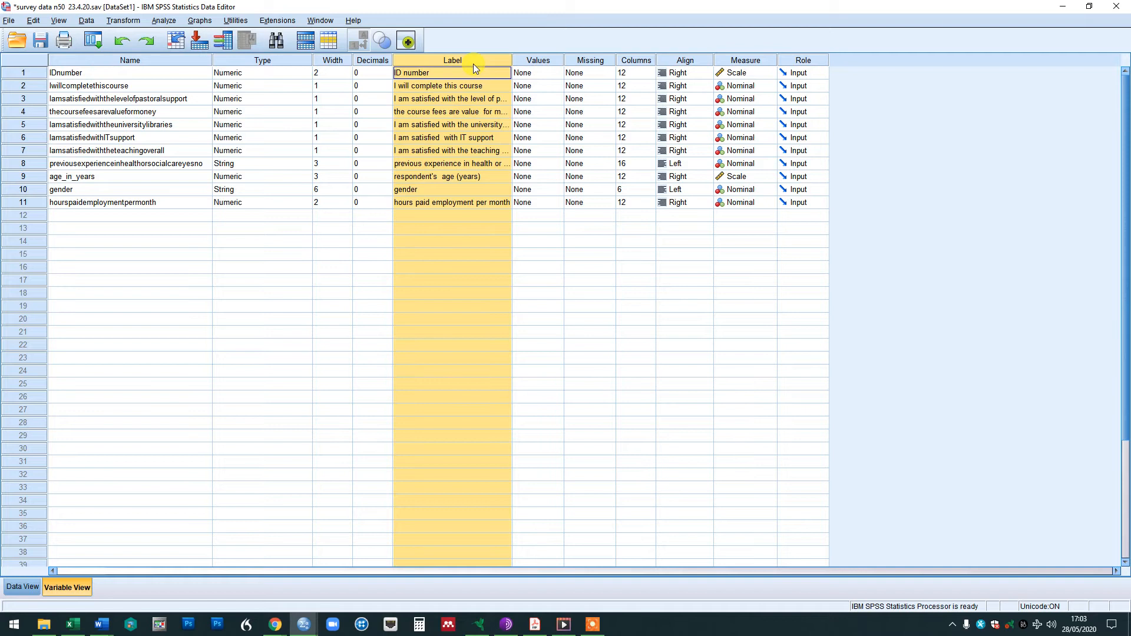
click(293, 76)
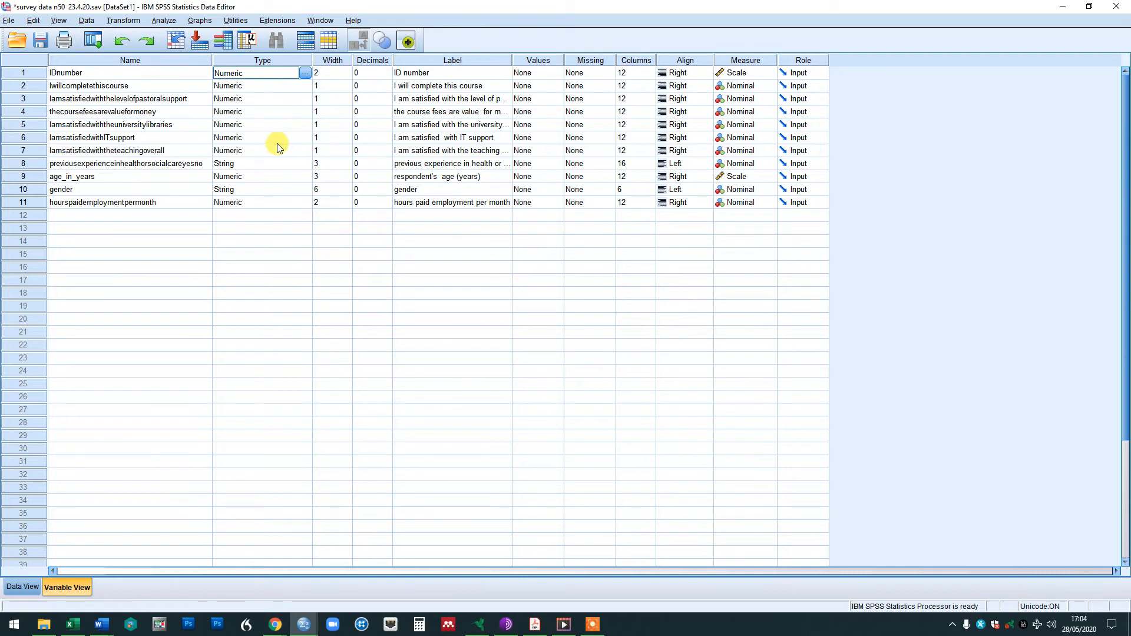
click(10, 589)
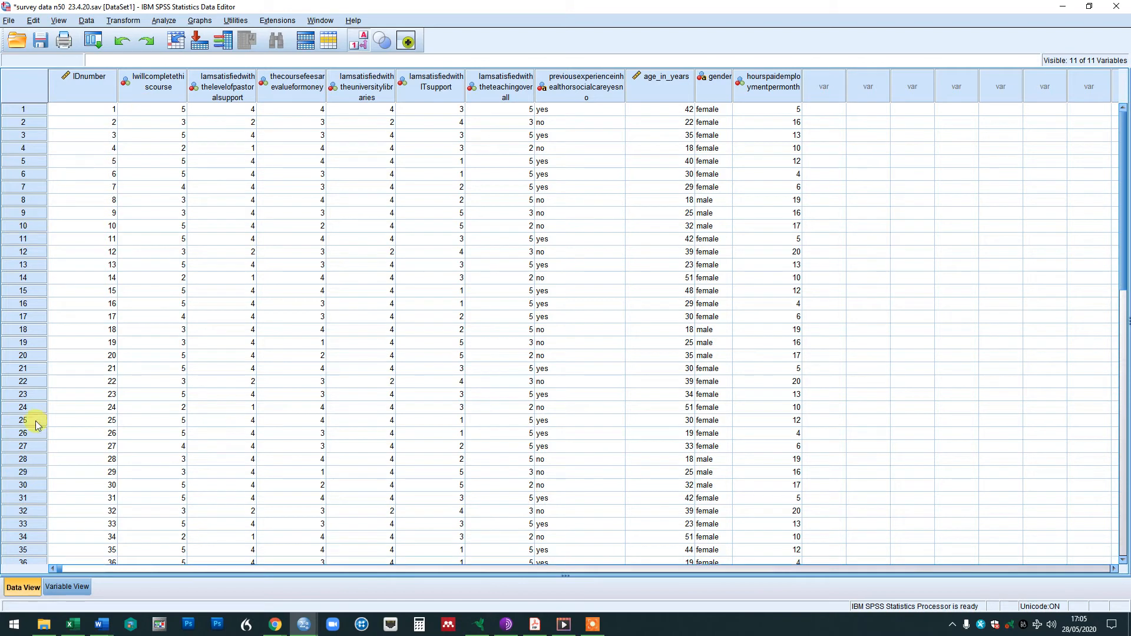
click(70, 588)
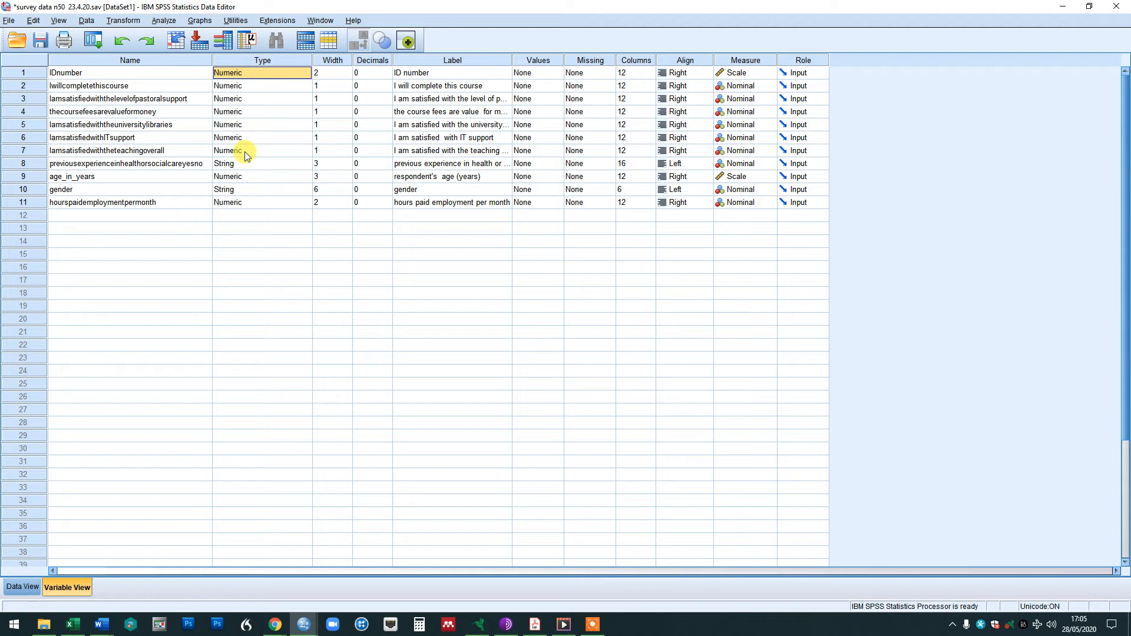
click(19, 587)
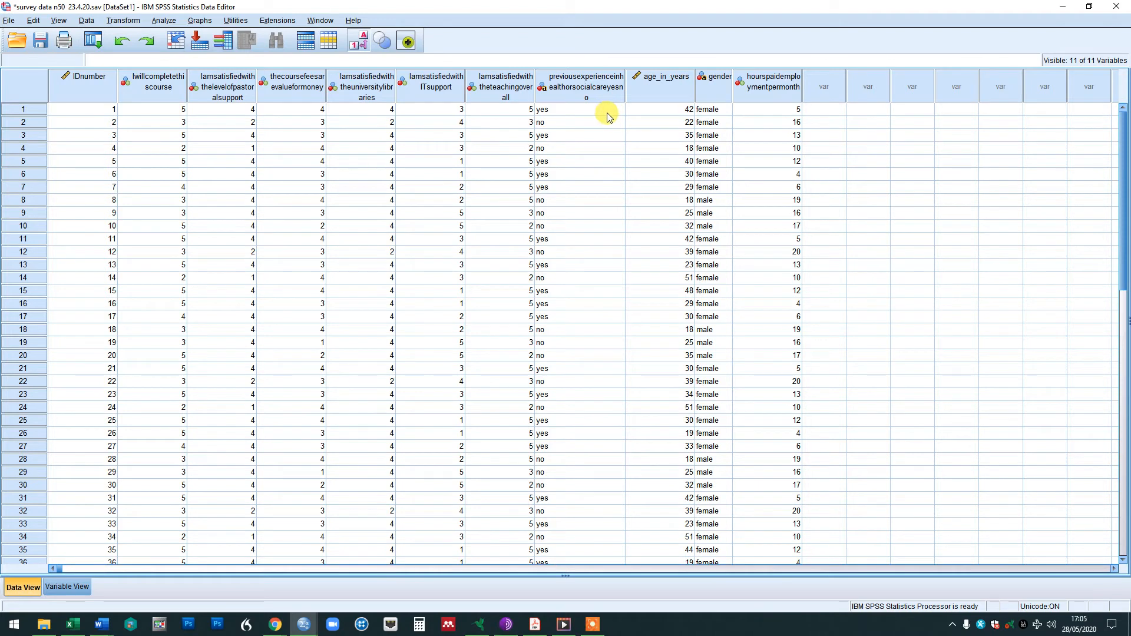
mouse_move(623, 105)
click(67, 586)
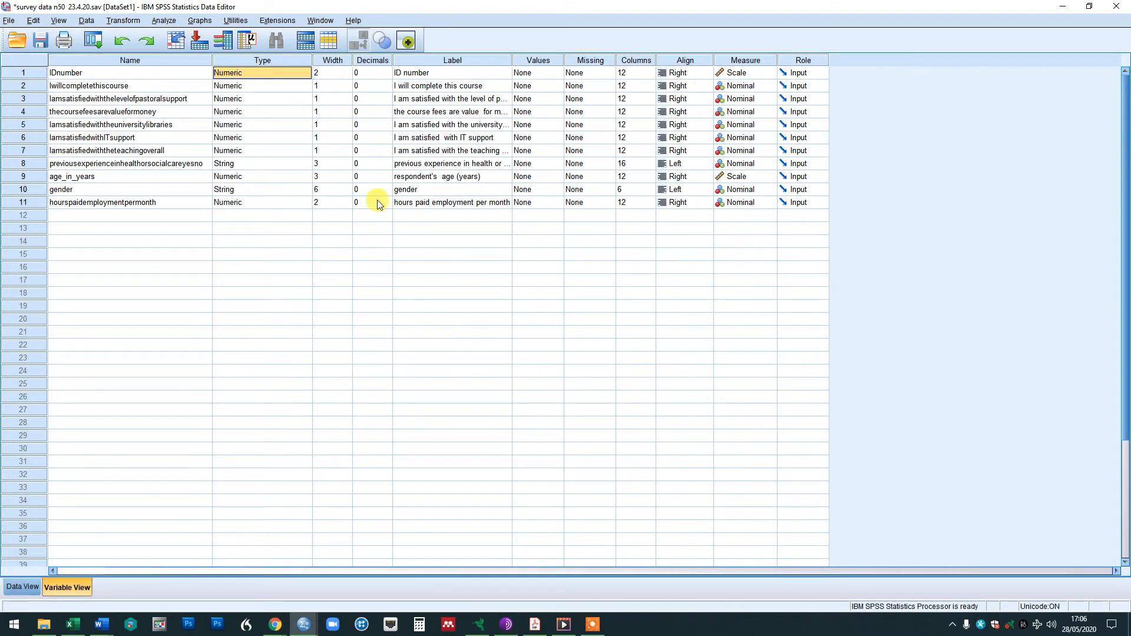
click(25, 163)
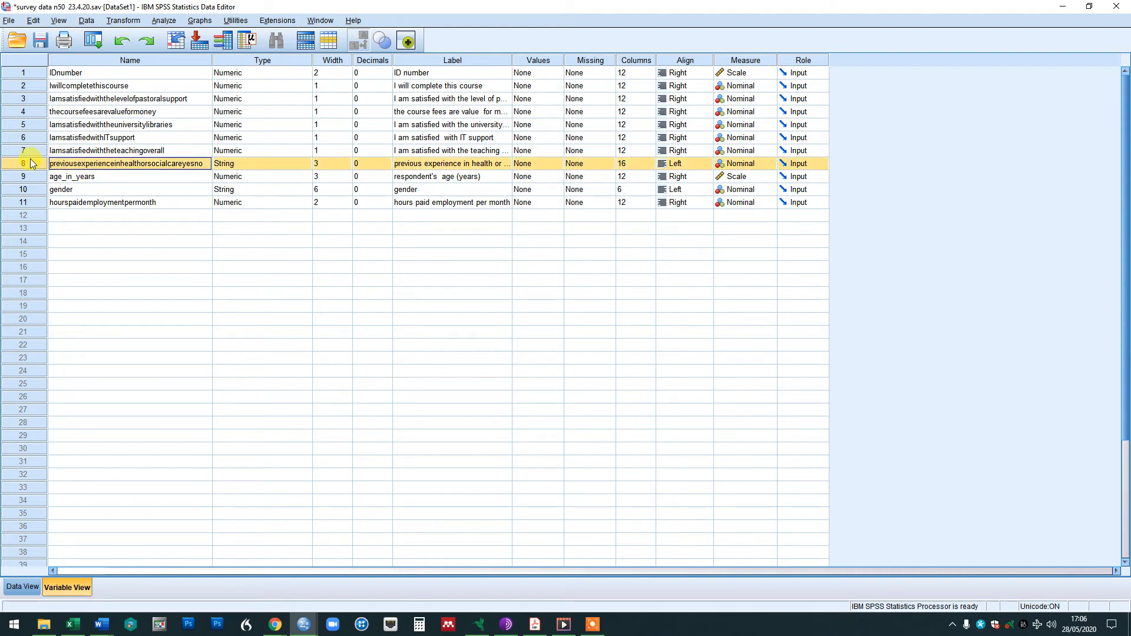
click(23, 586)
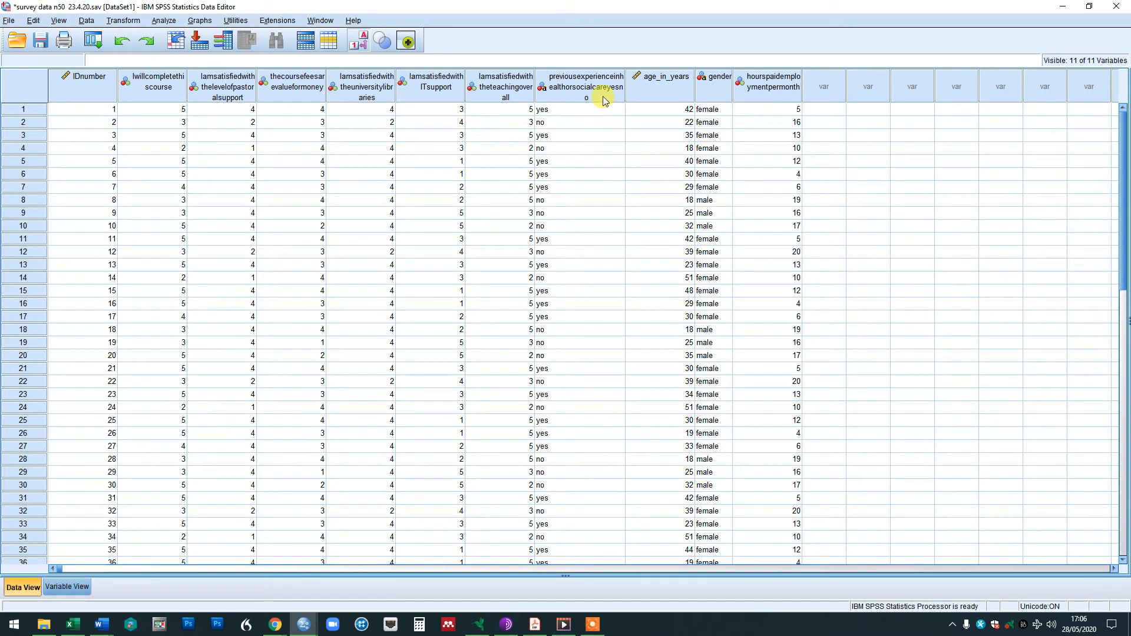
scroll(586, 232, down, 7)
scroll(586, 232, up, 7)
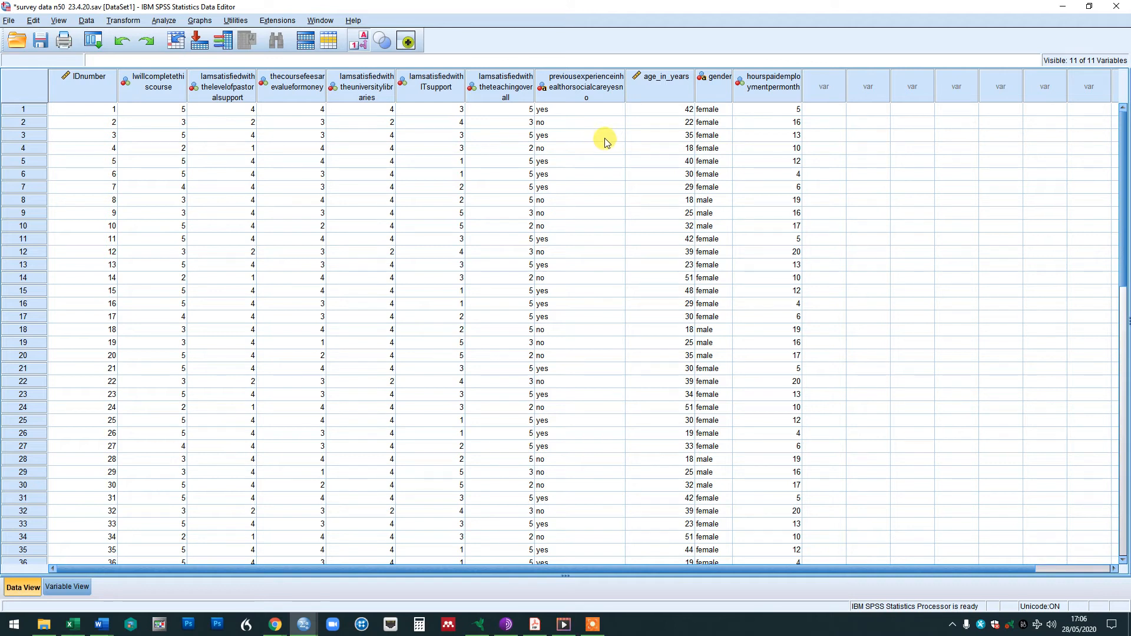
Step: Start an Automatic Recode and add the previous experience in health or social care variable to it
click(583, 80)
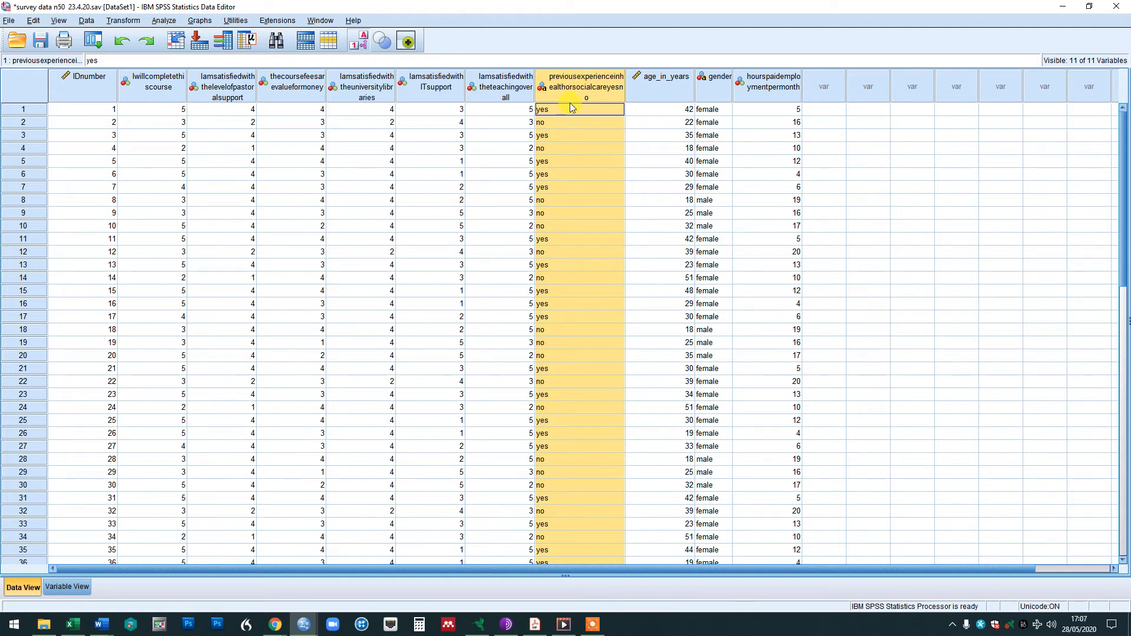
click(118, 22)
click(121, 22)
click(124, 21)
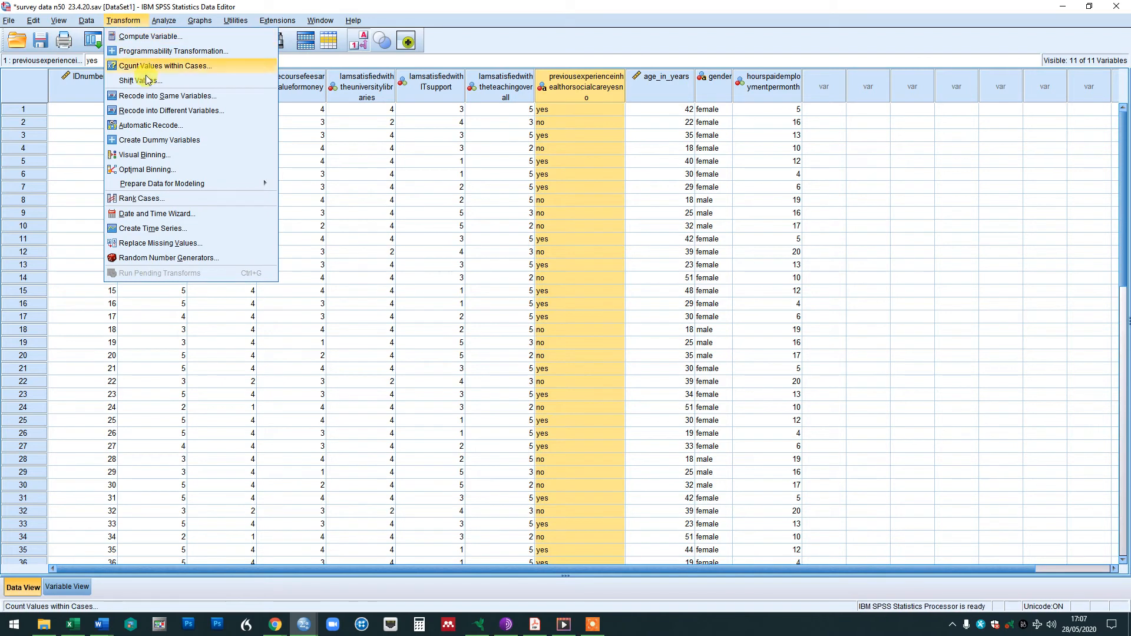
click(169, 126)
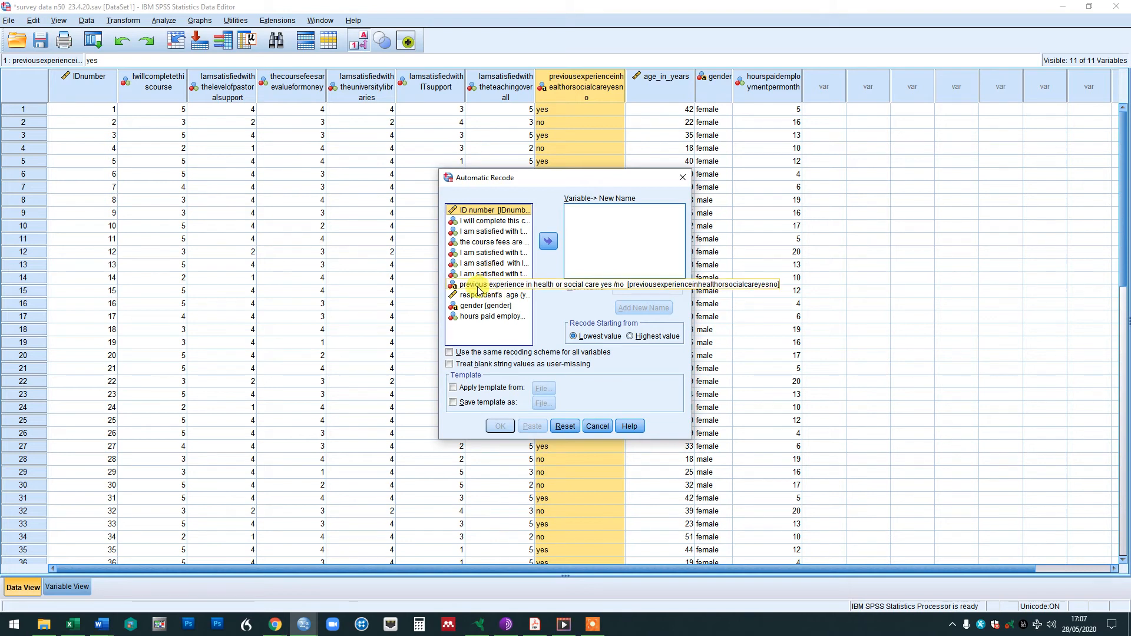
click(478, 285)
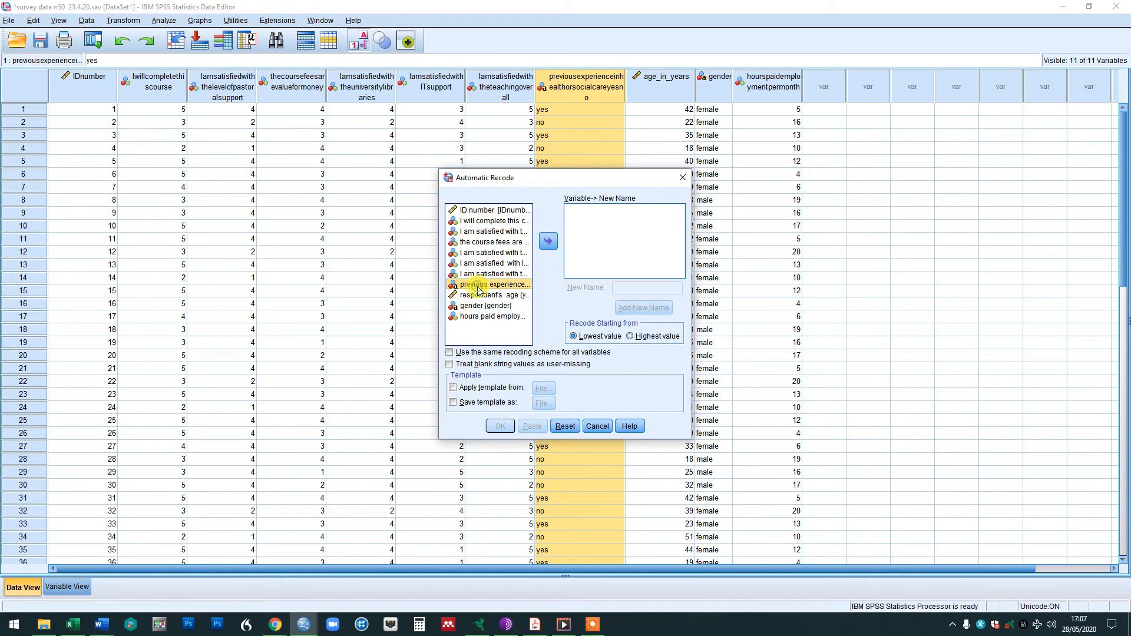
click(547, 240)
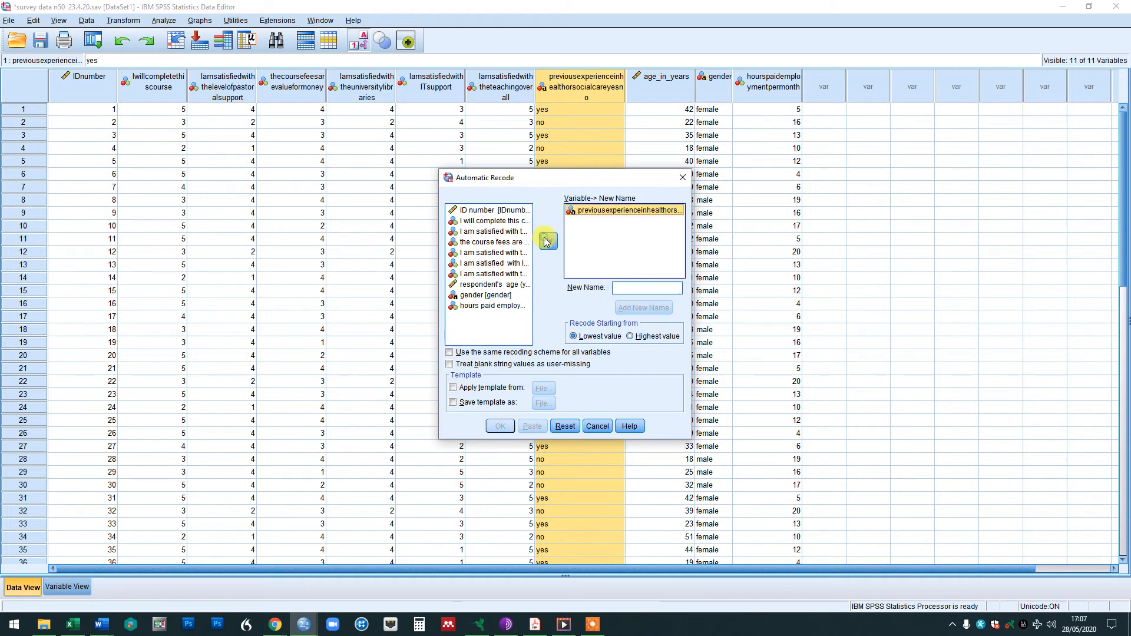
Step: Name the recoded variable PREVIOUS_EXPERIENCE, add the new name and run the Automatic Recode starting from the lowest value
click(650, 287)
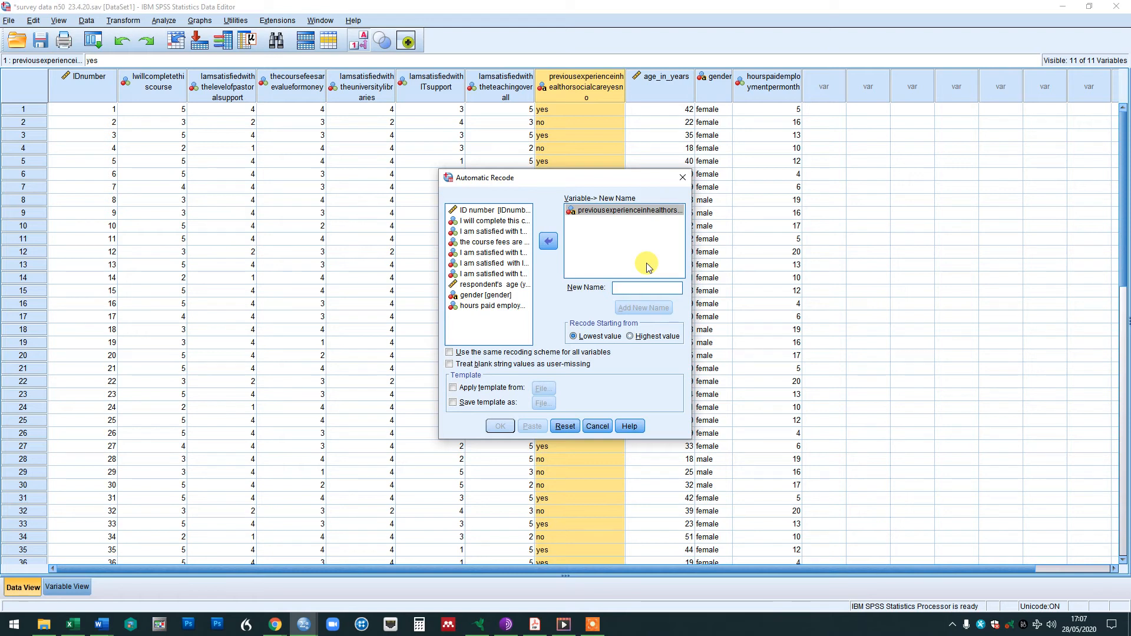
text(PREVIOSU-EXPER)
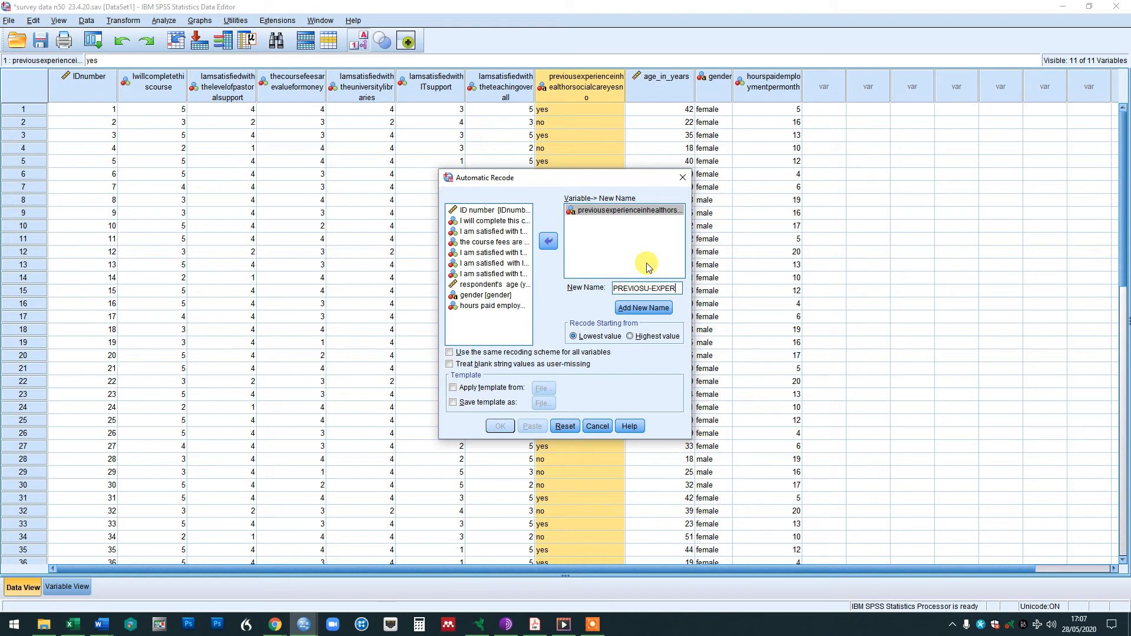
text(IEMNCE)
click(631, 291)
key(BackSpace)
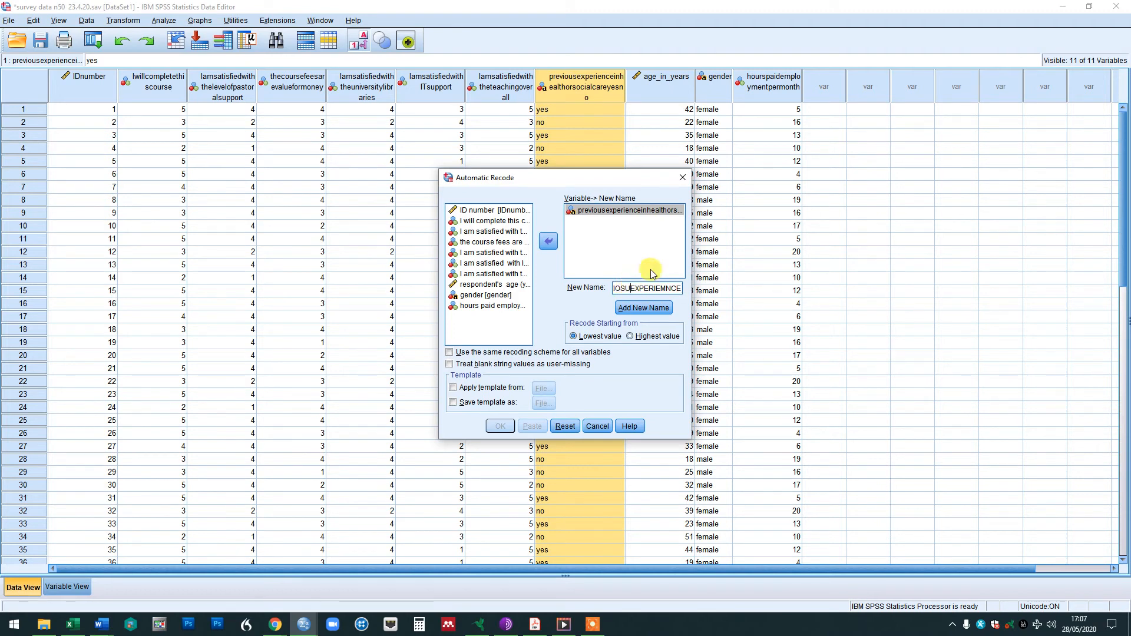
text(_)
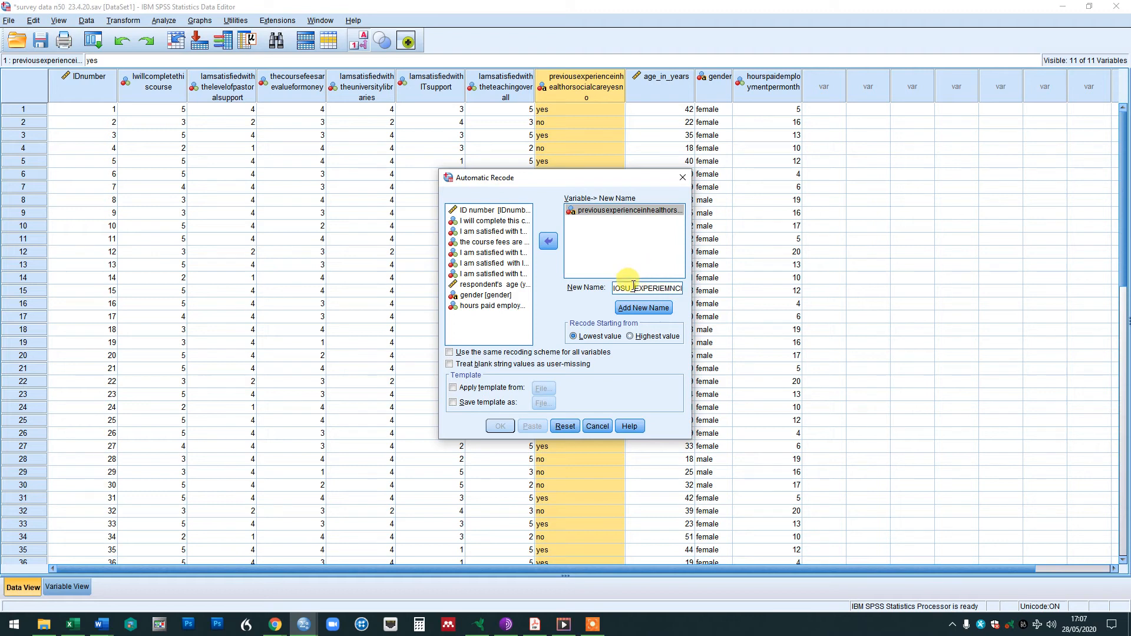
mouse_move(627, 288)
mouse_down()
mouse_move(598, 288)
mouse_move(650, 288)
mouse_up()
text(US)
key(ctrl+a)
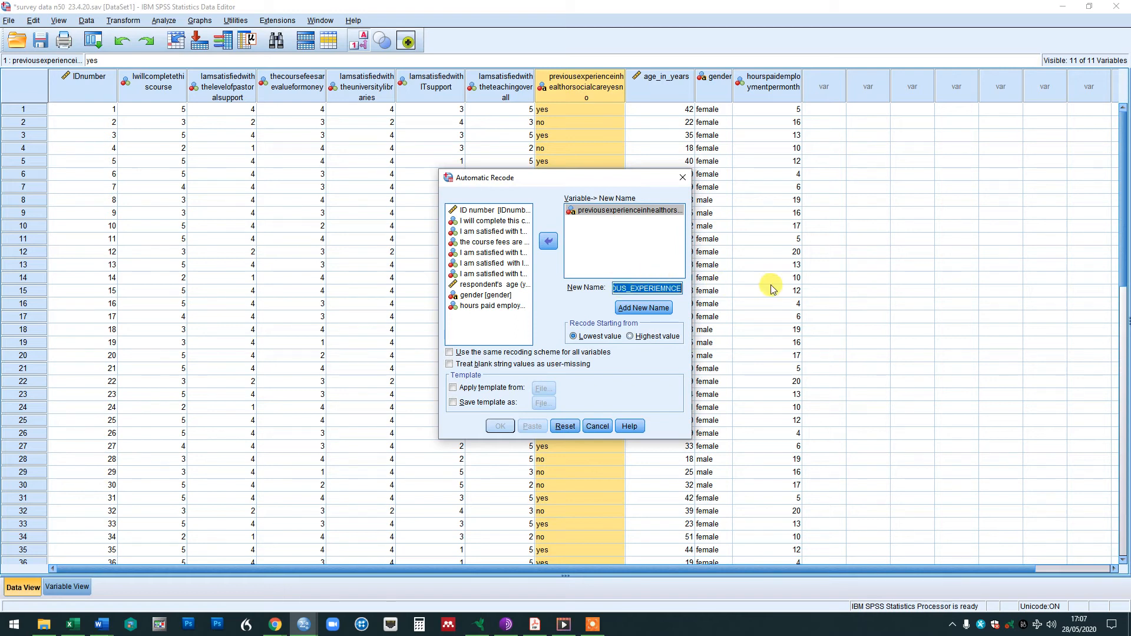
click(670, 288)
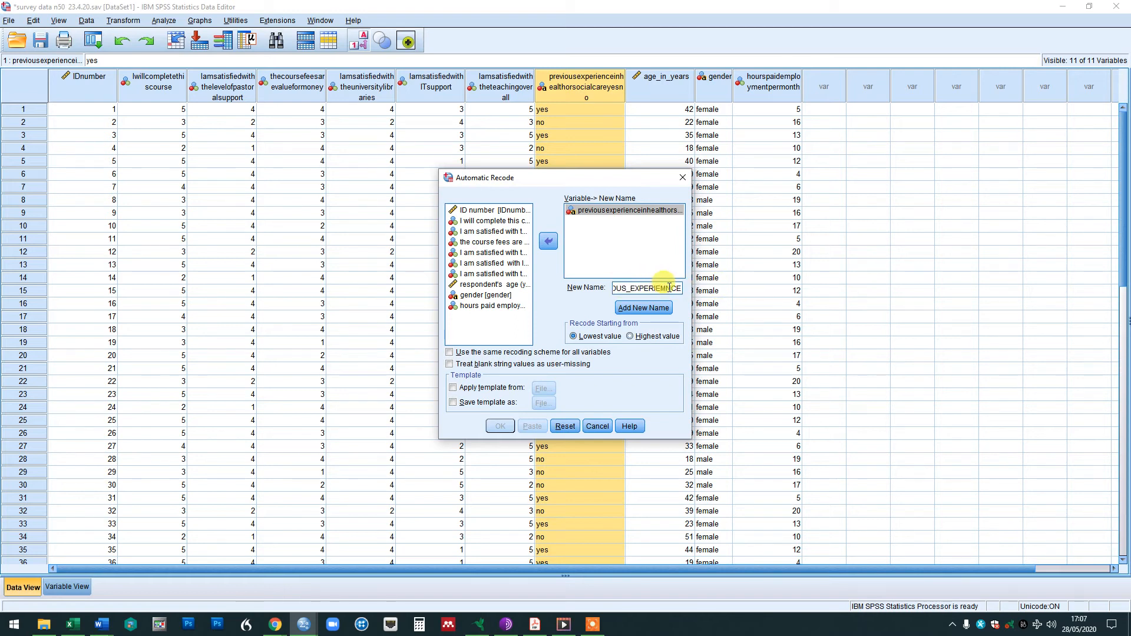
key(BackSpace)
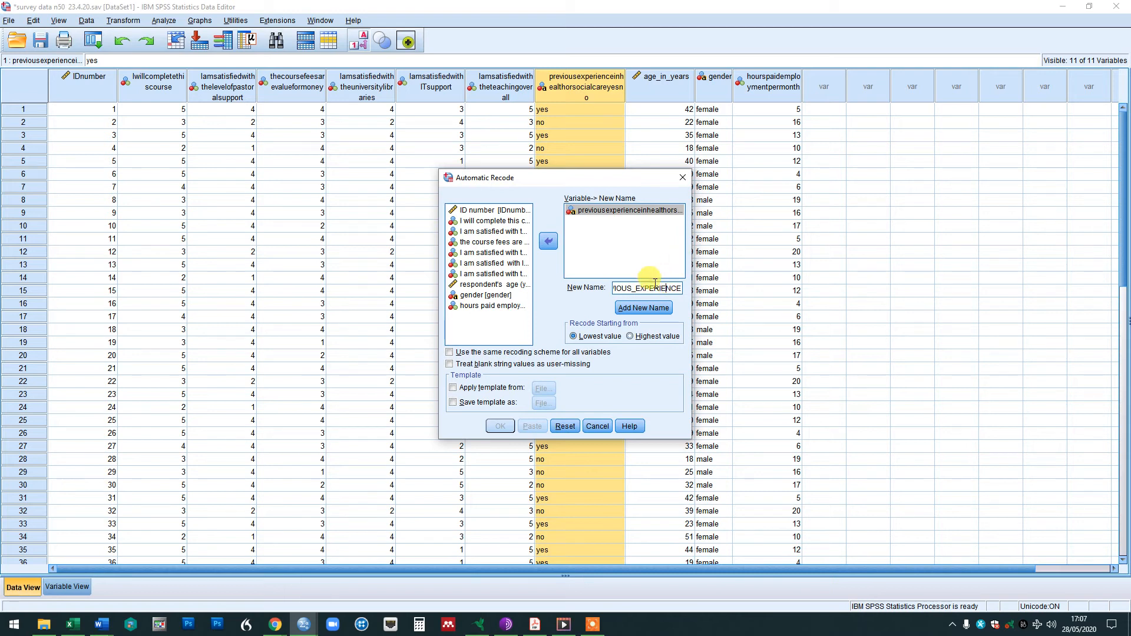
click(643, 307)
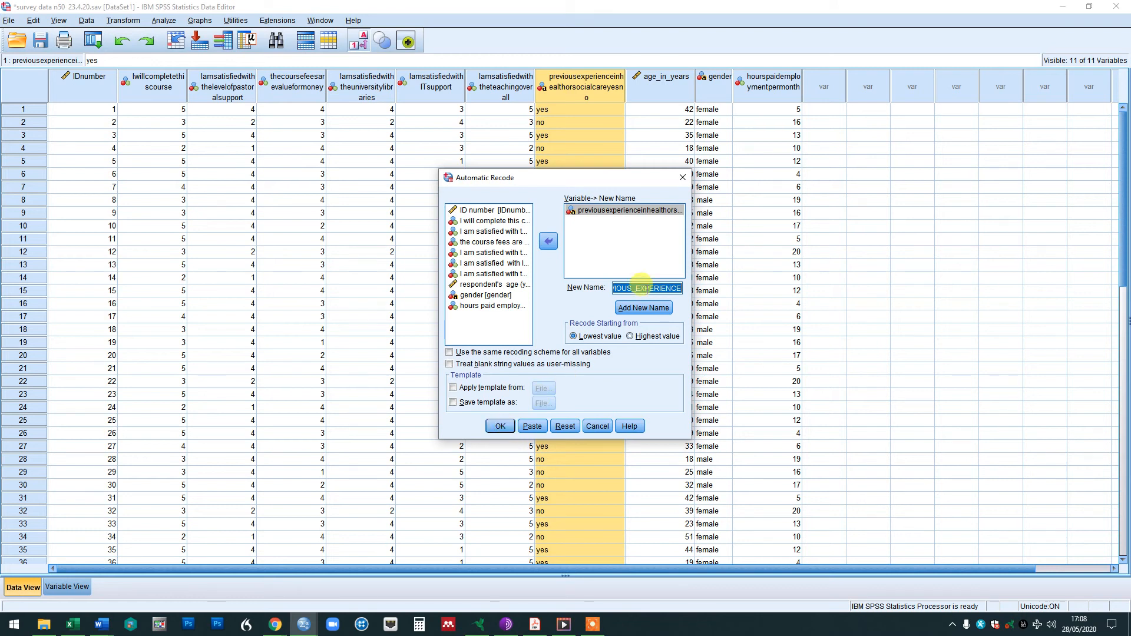
click(501, 427)
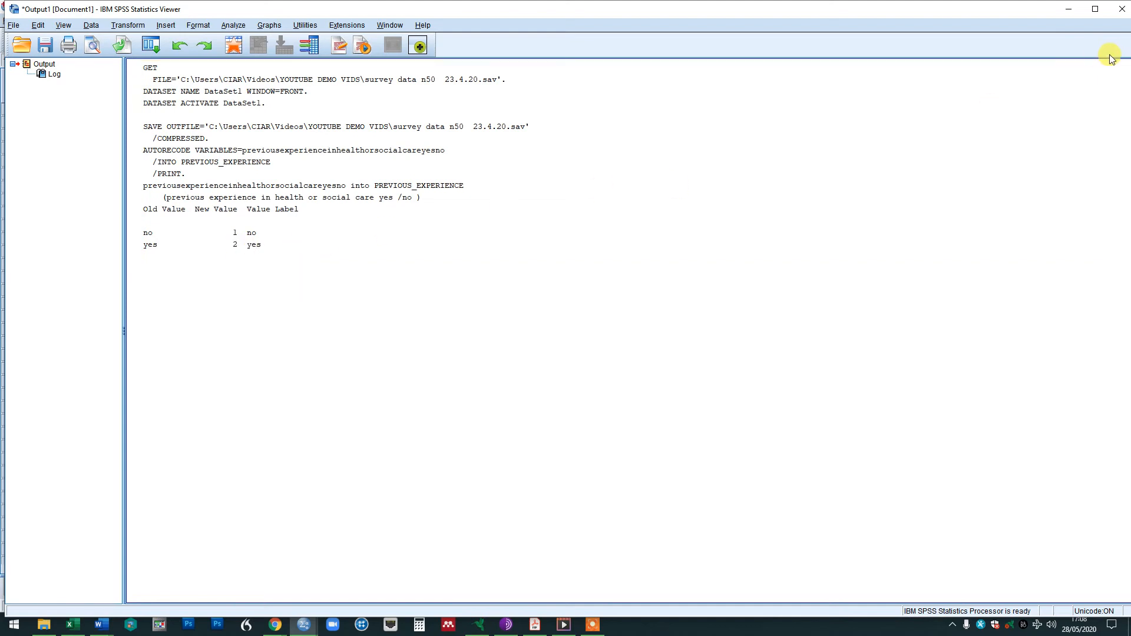
Step: Leave the output and inspect the new PREVIOUS_EXPERIENCE variable in both the variable definitions and the data
click(1068, 9)
click(67, 587)
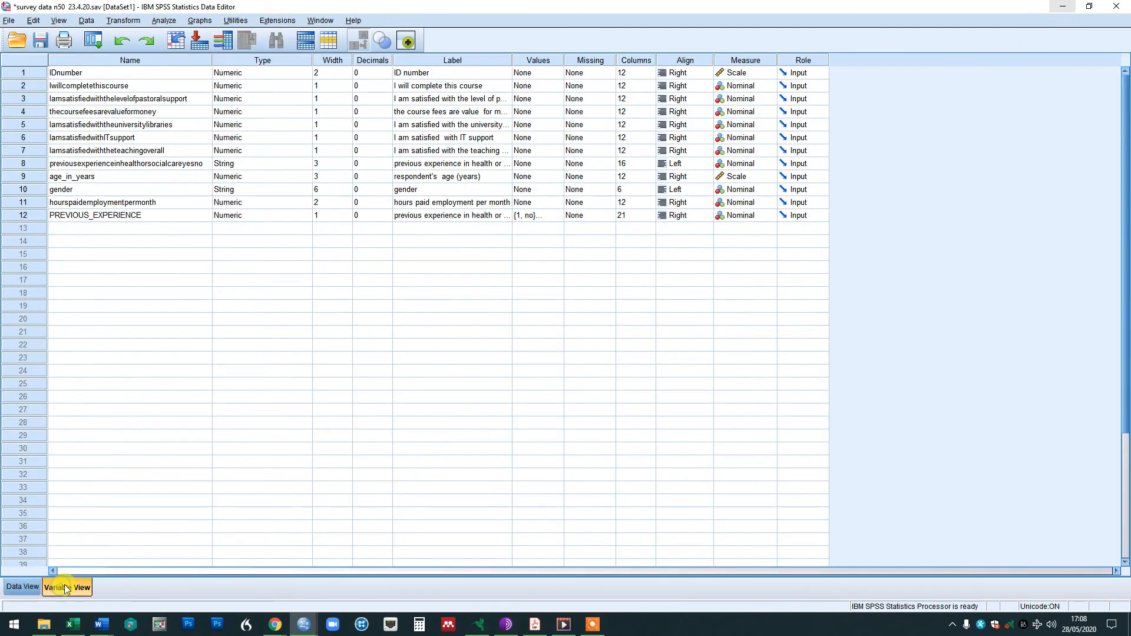
click(29, 219)
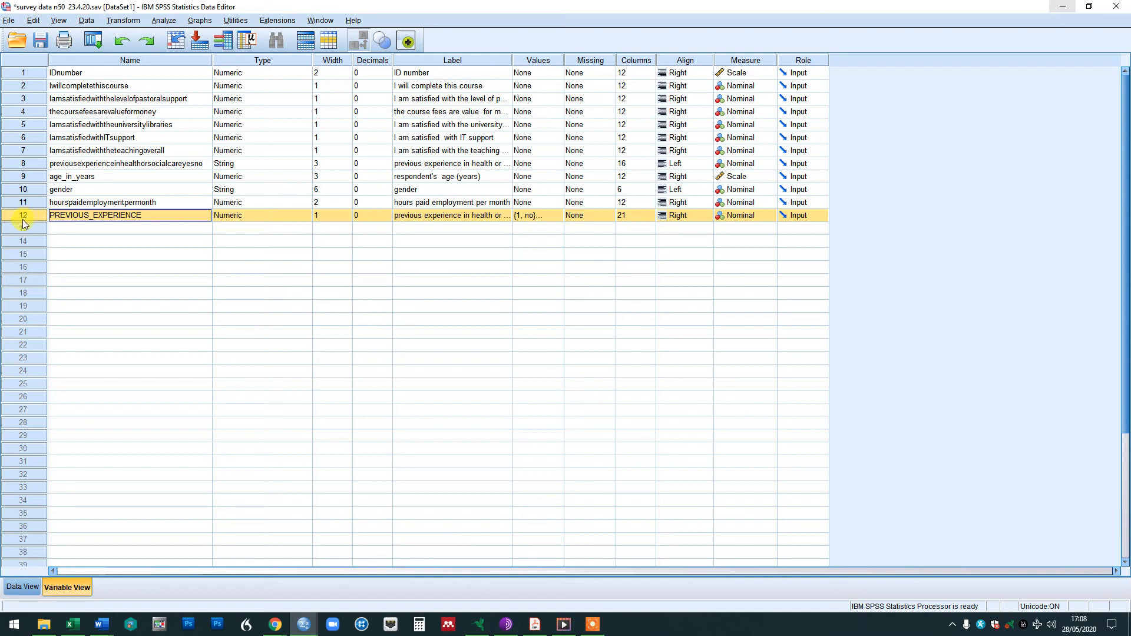
click(23, 586)
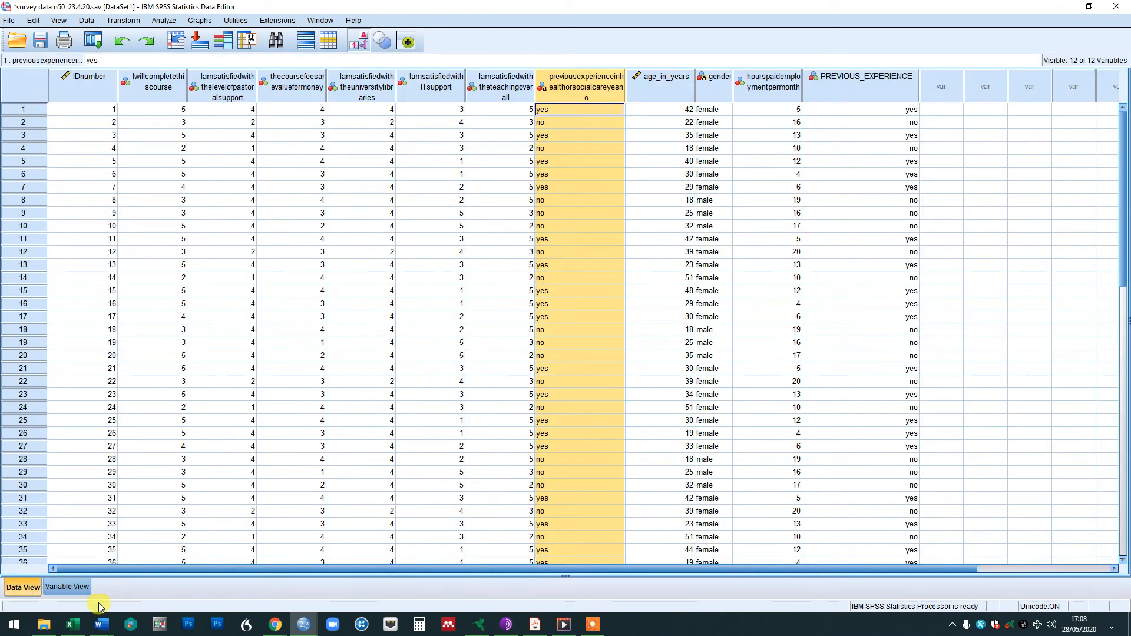
drag(650, 573, 760, 572)
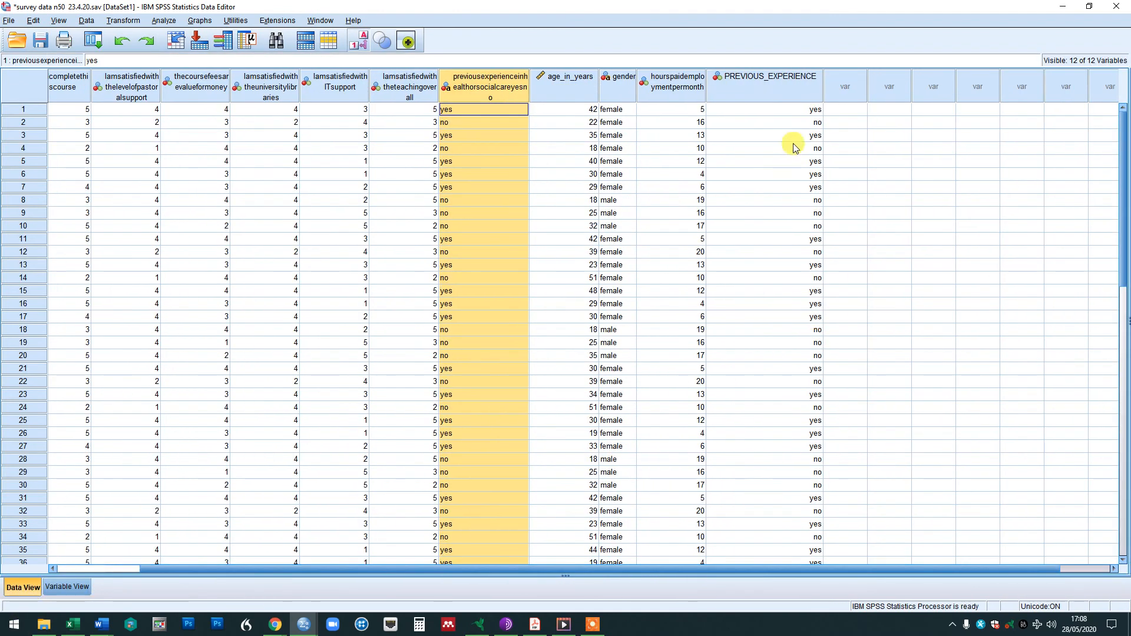
click(821, 92)
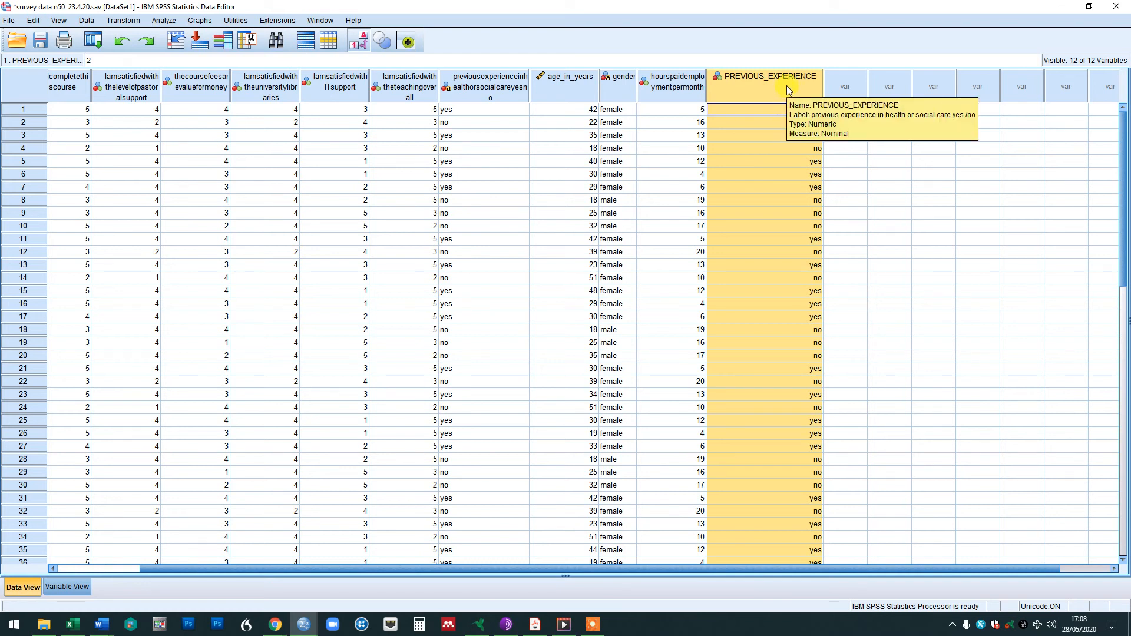
Step: Switch between numeric codes and value labels to compare the PREVIOUS_EXPERIENCE data, and check the variable's definition
click(360, 46)
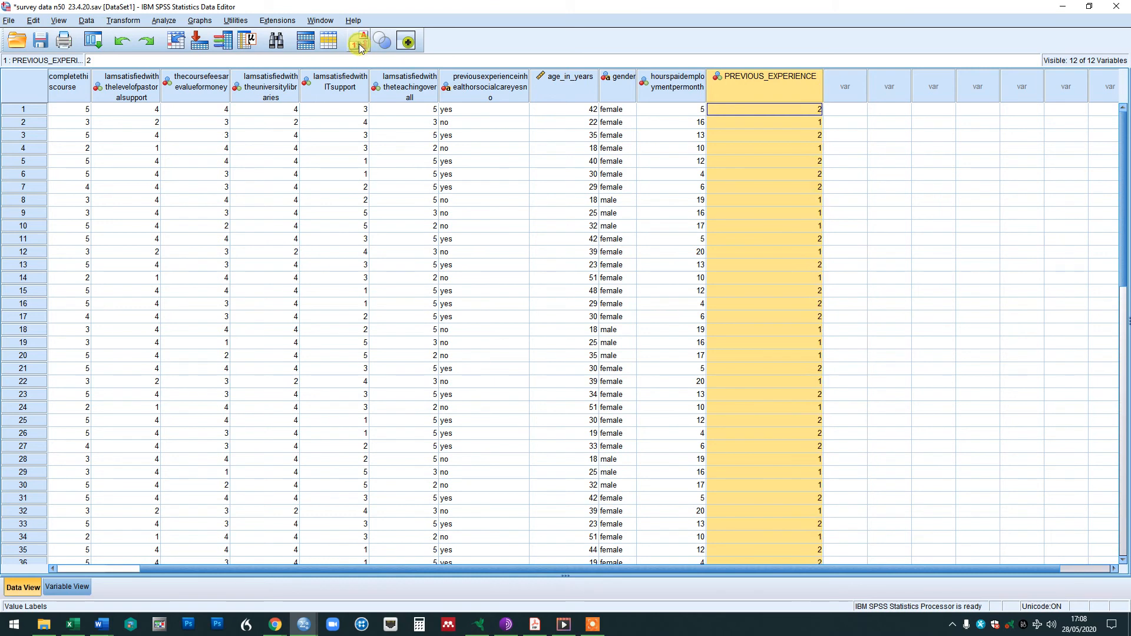
click(358, 43)
click(359, 44)
click(358, 44)
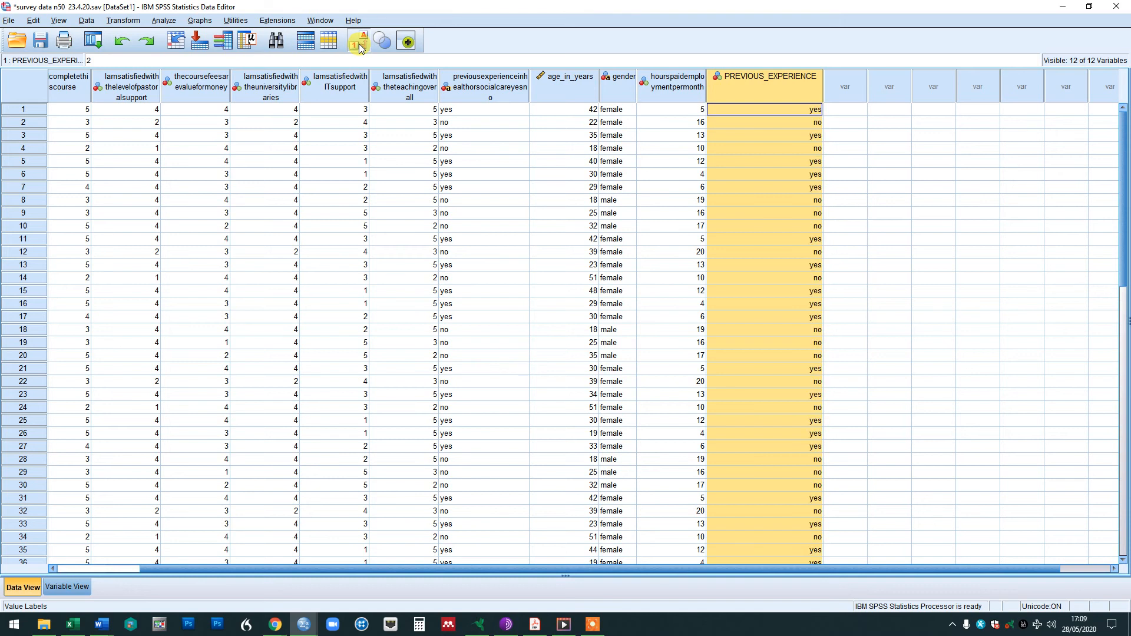
double_click(786, 80)
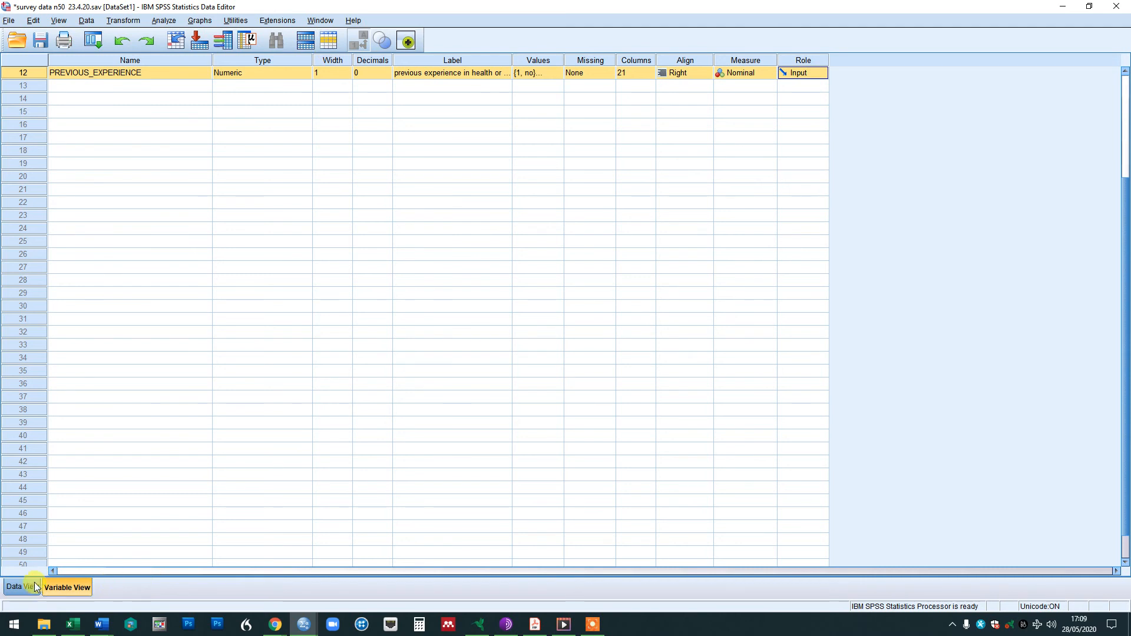
click(17, 587)
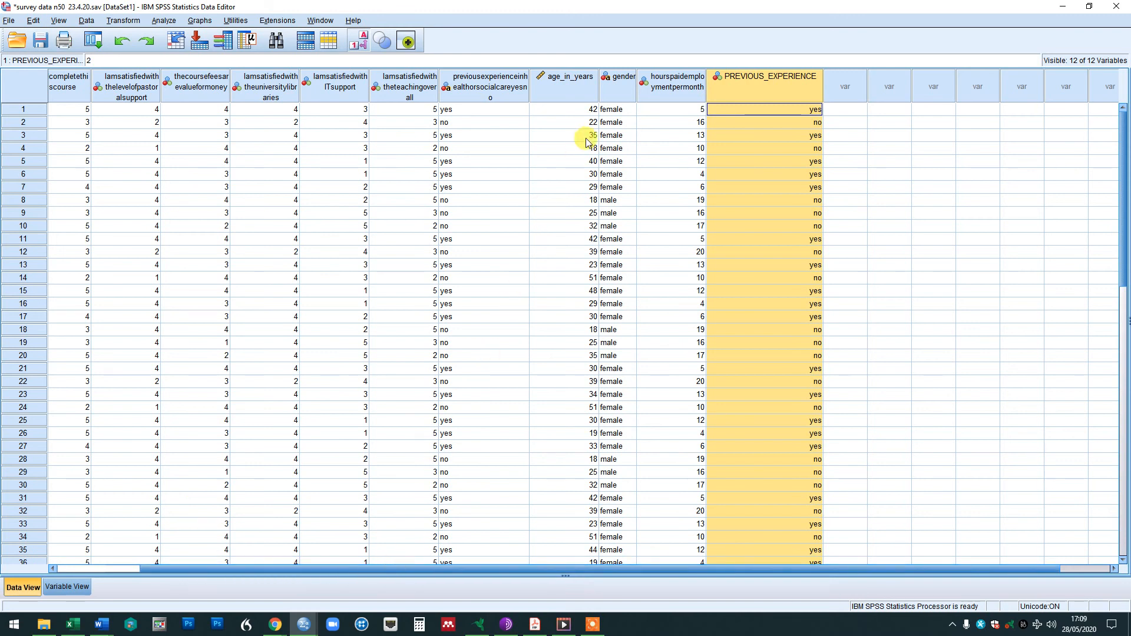
Step: Start another Automatic Recode, replacing the previous experience variable with gender as the variable to recode
mouse_move(622, 101)
click(621, 89)
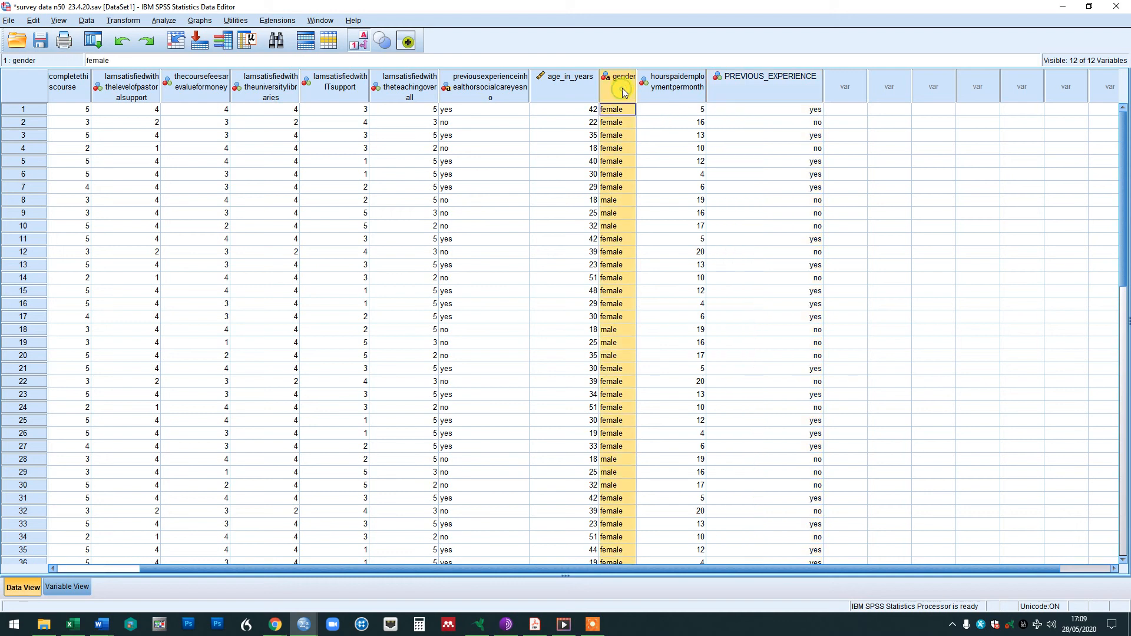
click(130, 22)
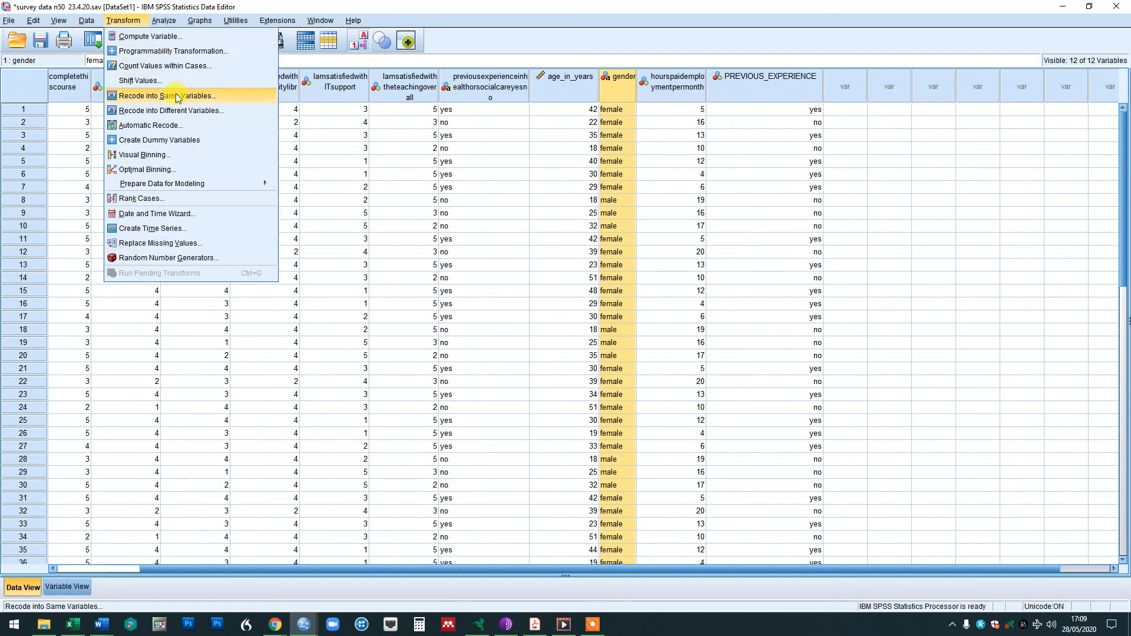
click(177, 126)
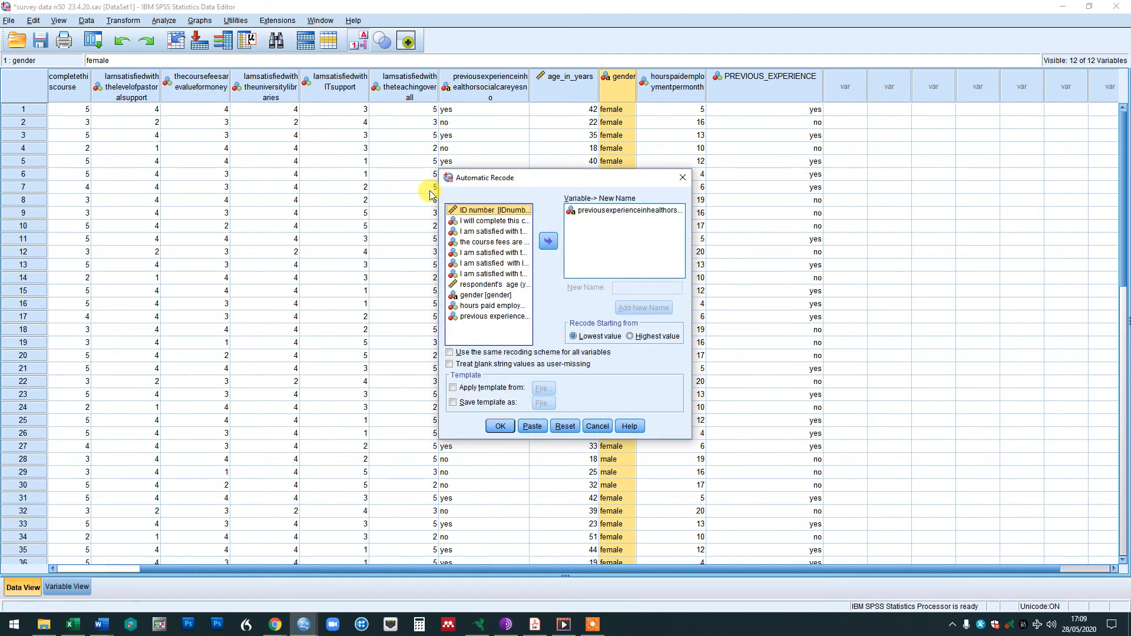
click(581, 213)
click(550, 241)
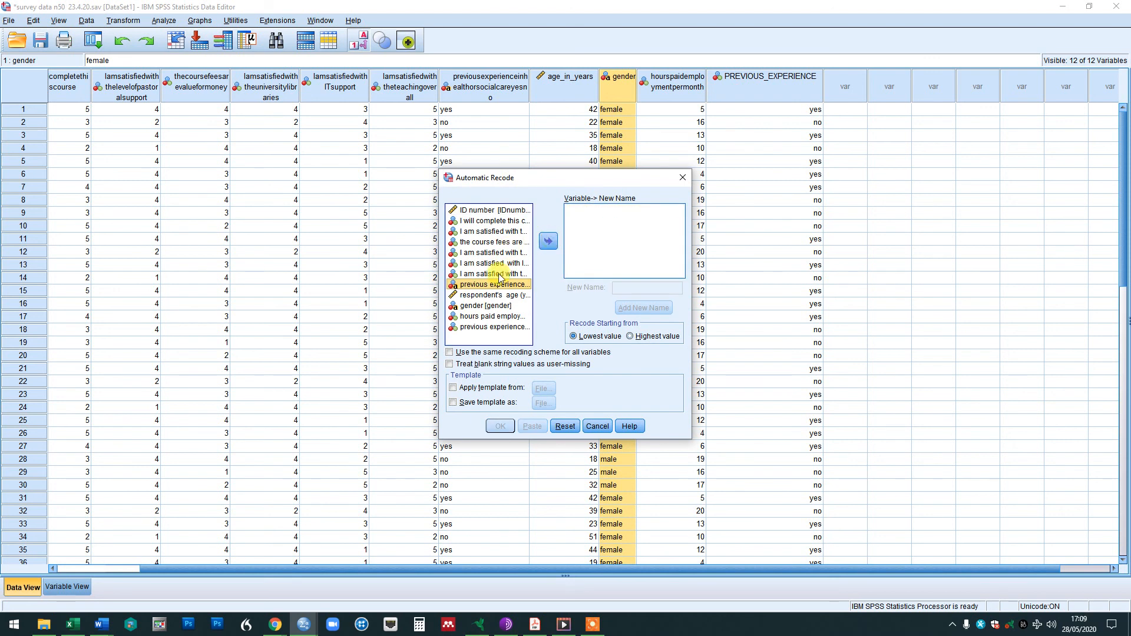
click(486, 305)
click(547, 241)
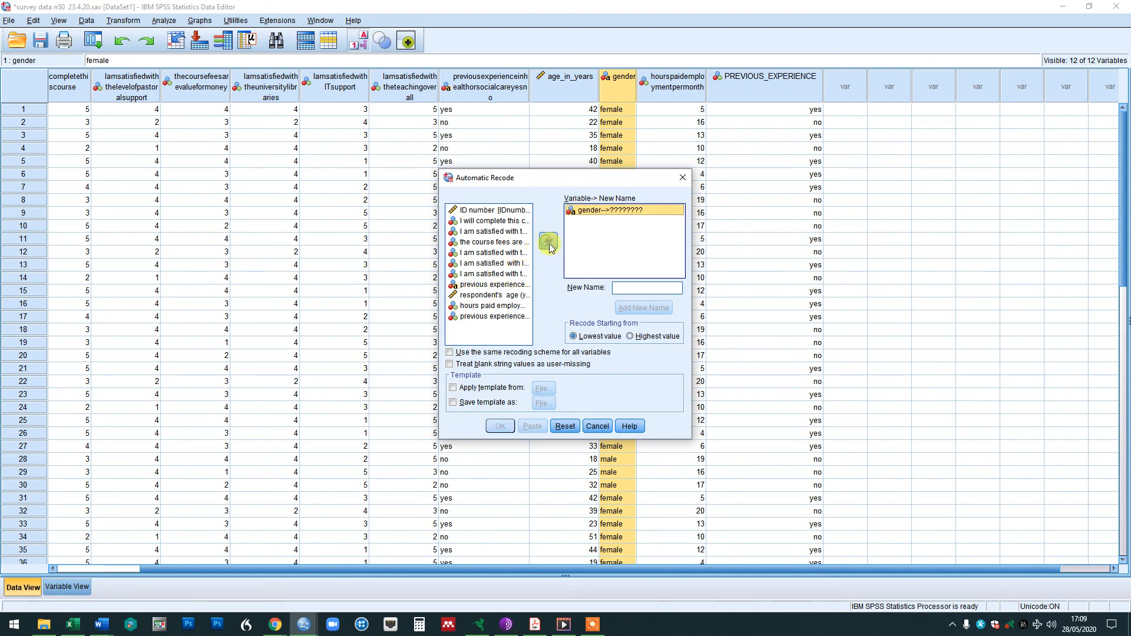
Step: Name the recoded gender variable gender_num, add the new name and run the Automatic Recode
click(616, 287)
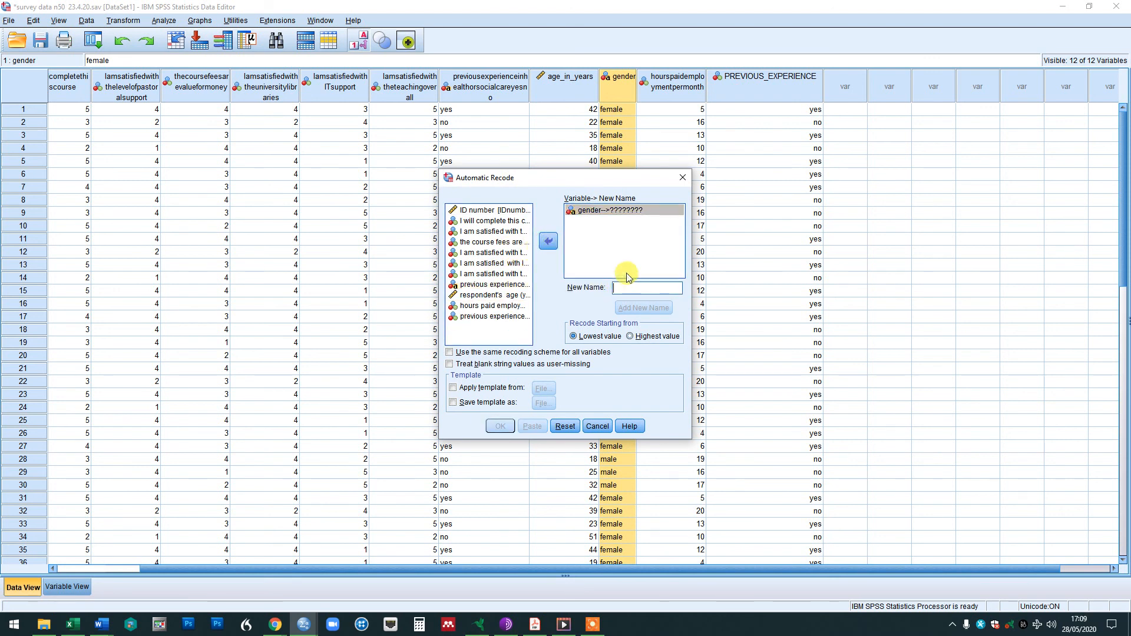
text(gender_num)
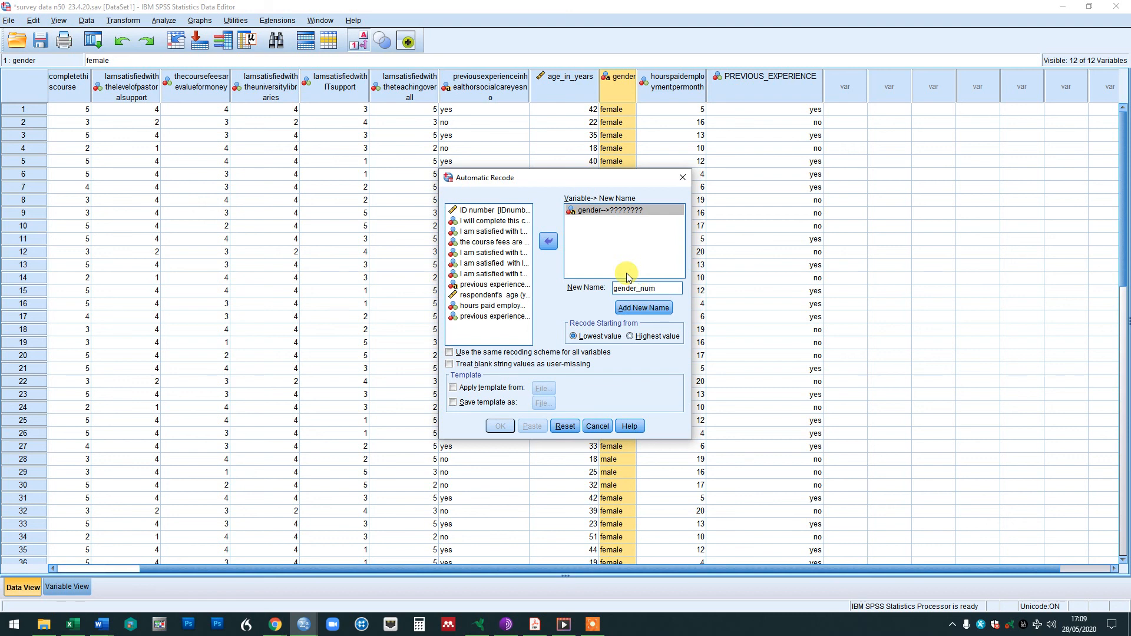
click(641, 308)
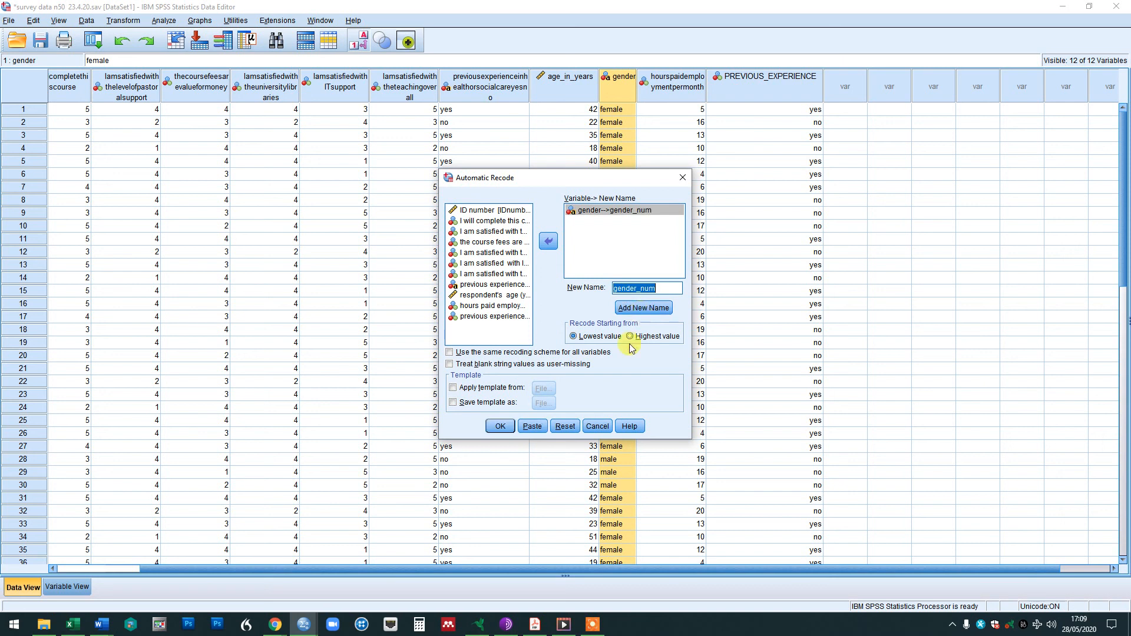
click(502, 426)
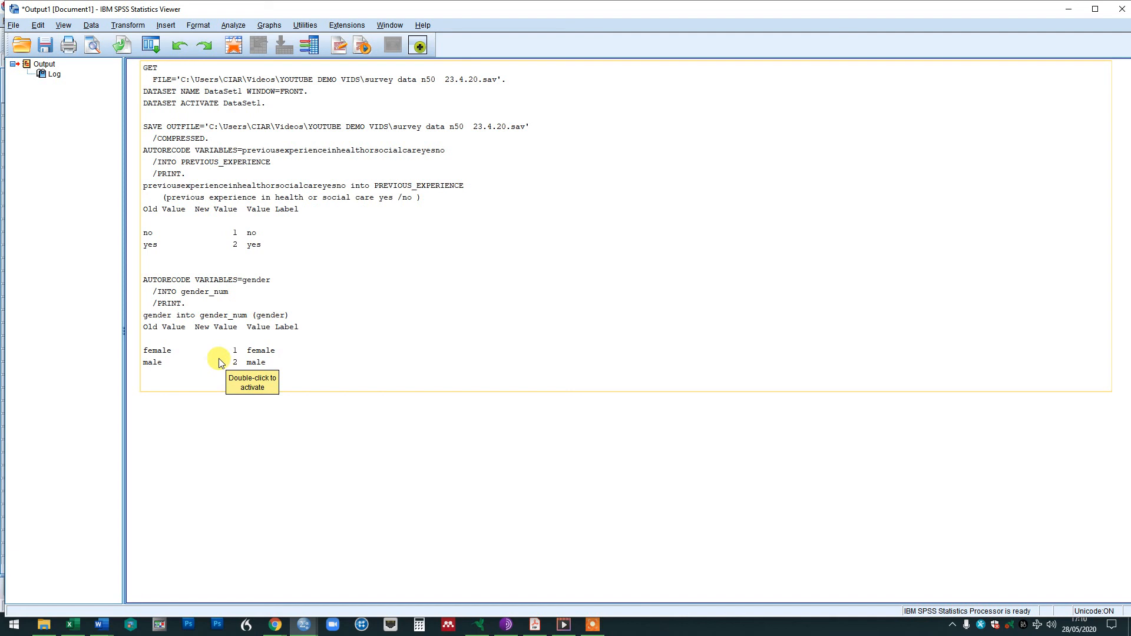
Step: Leave the output and inspect the new gender_num variable in the data and in the variable definitions
click(1084, 10)
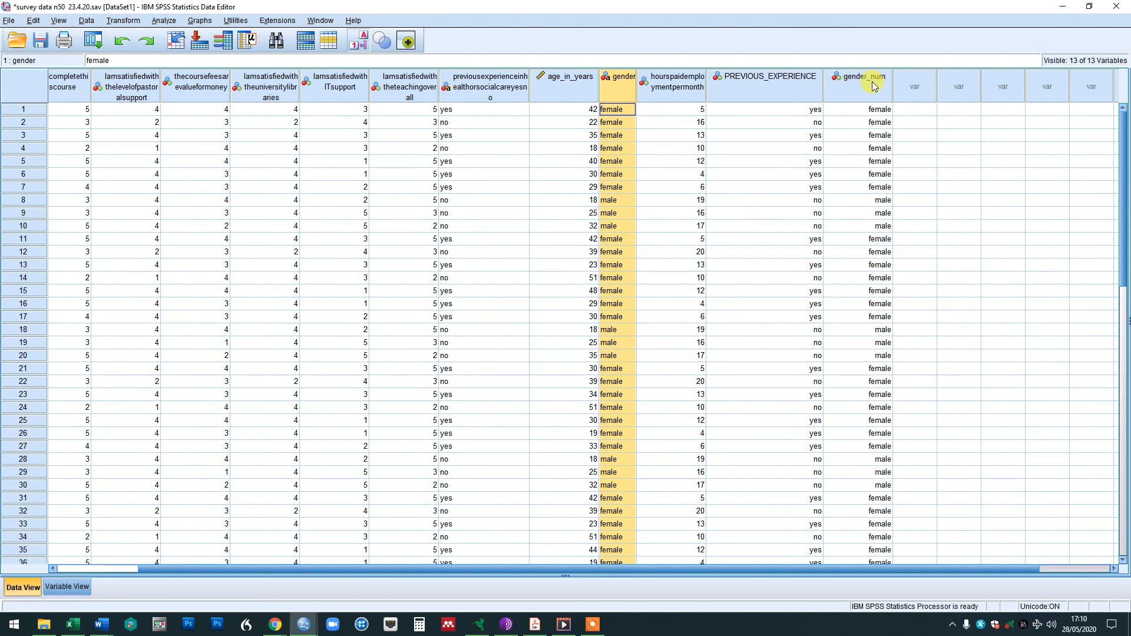
mouse_move(874, 87)
click(79, 585)
scroll(24, 236, up, 4)
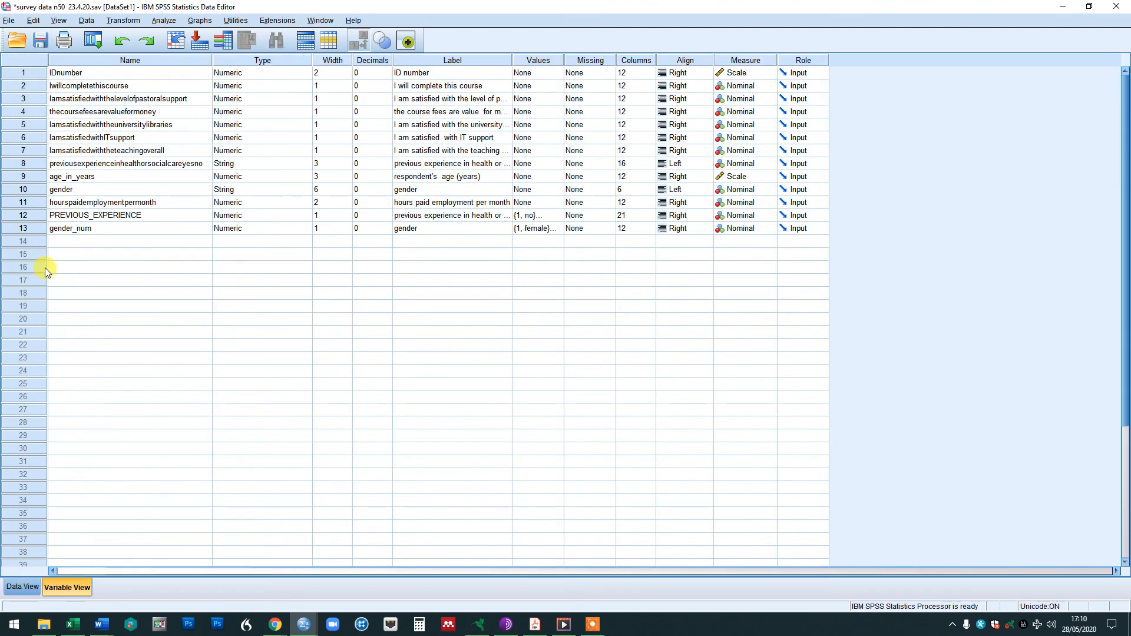
click(34, 230)
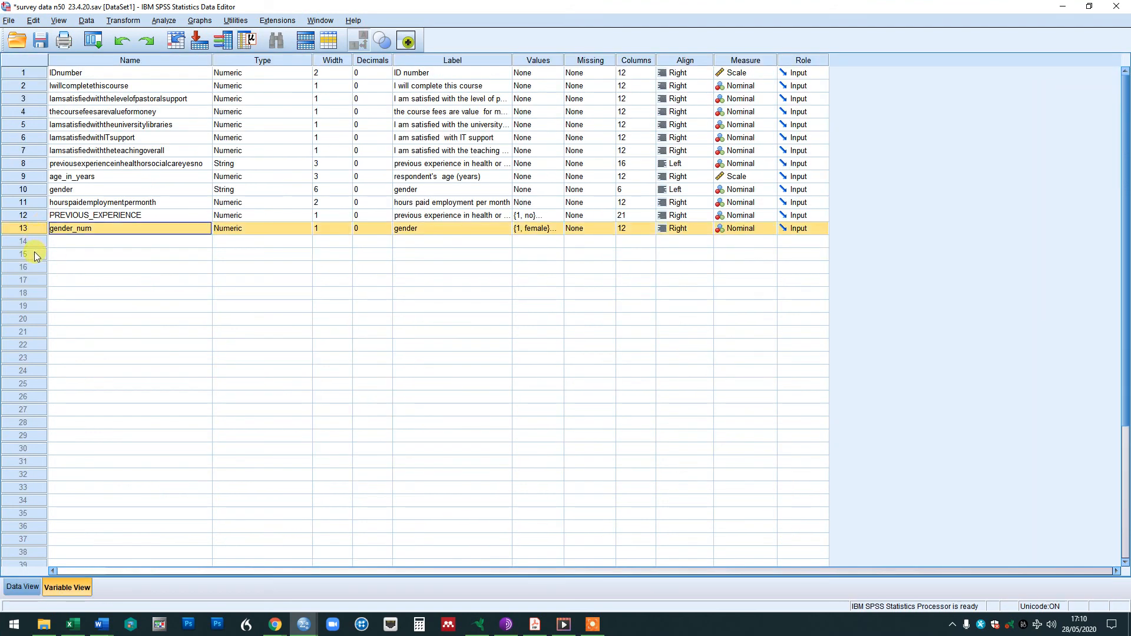
click(23, 587)
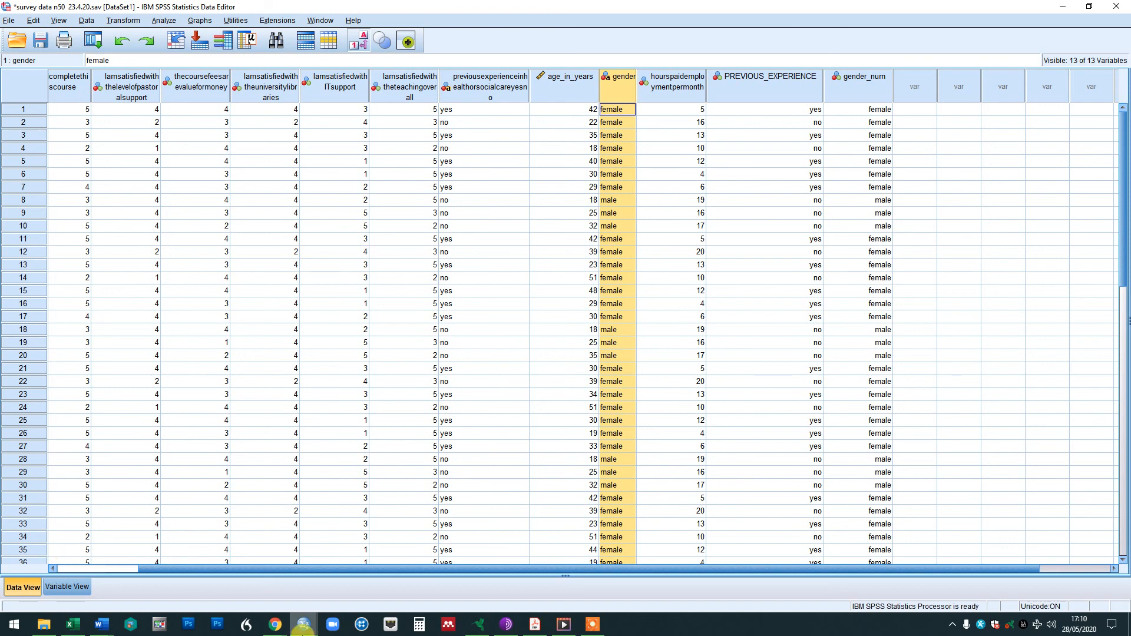
click(592, 626)
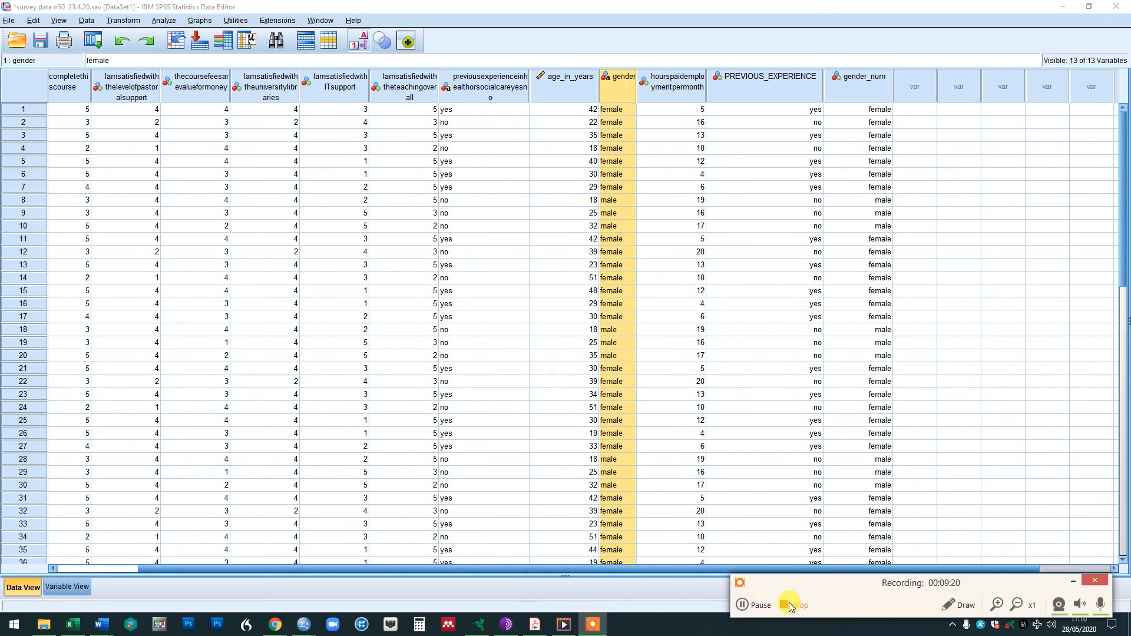